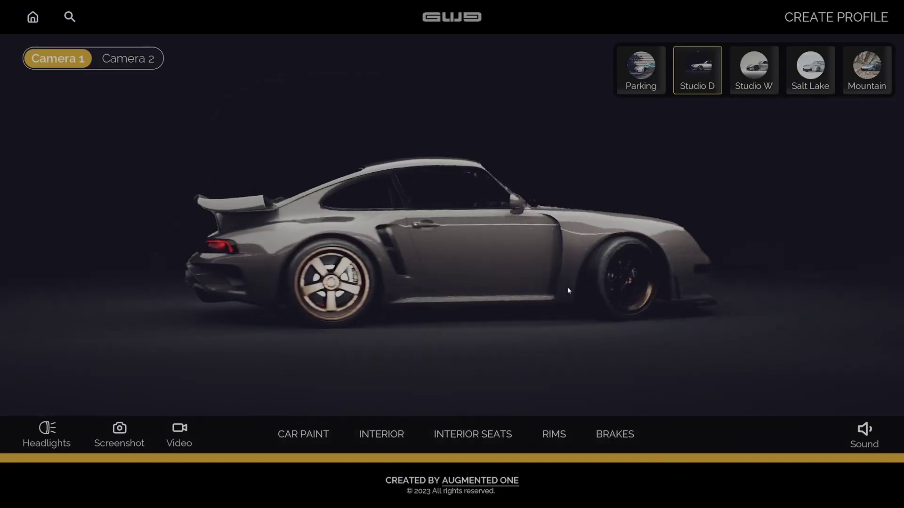
# - Change the car paint to red
pyautogui.click(295, 433)
pyautogui.click(317, 278)
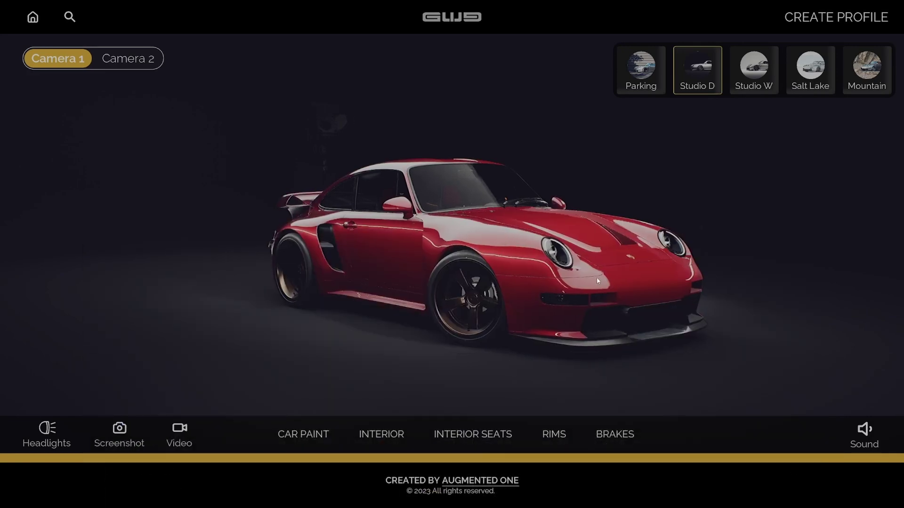
# - Browse the 5-lug rim finishes and view the car from the side and through Camera 2
pyautogui.click(546, 434)
pyautogui.click(510, 350)
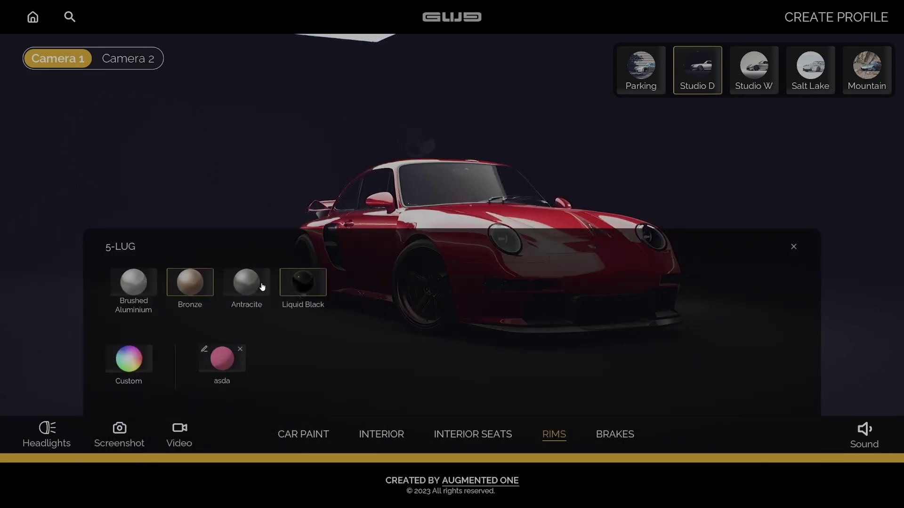
pyautogui.moveTo(359, 202); pyautogui.dragTo(471, 234)
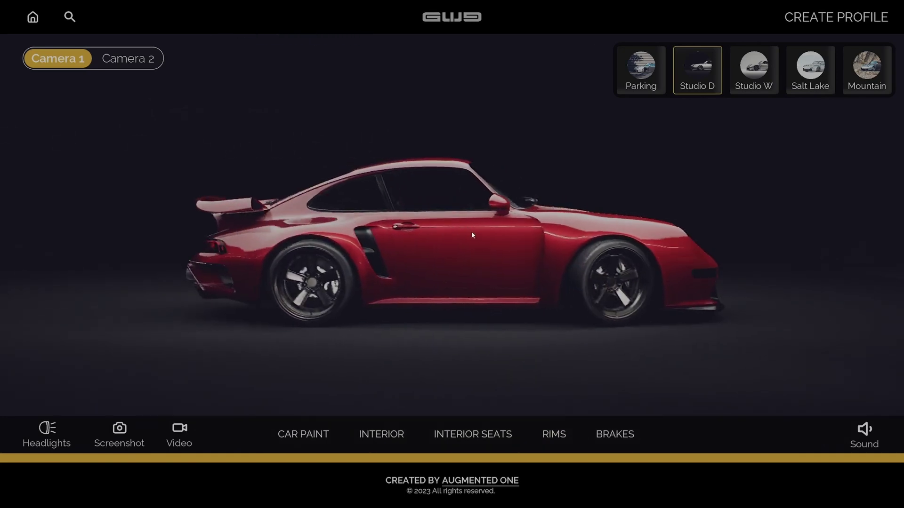
pyautogui.click(150, 64)
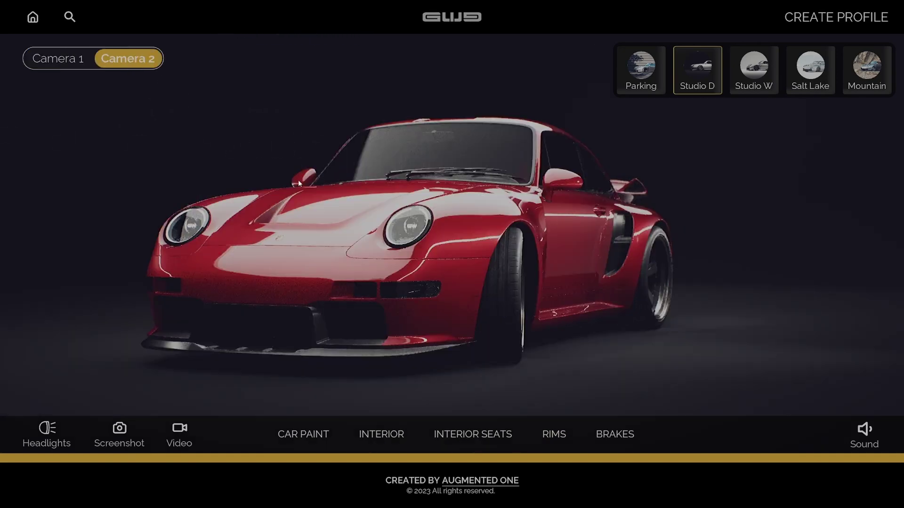
# - View the car's interior and browse its interior color options
pyautogui.click(380, 435)
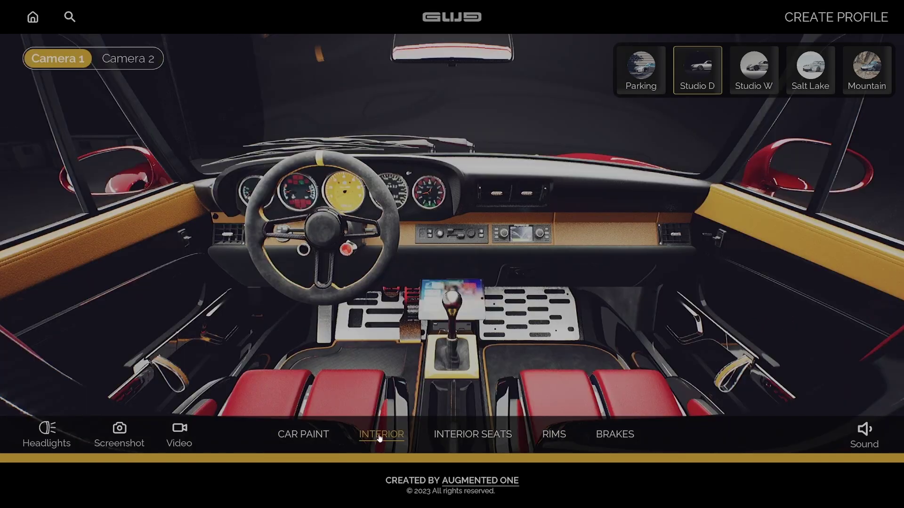
pyautogui.click(368, 340)
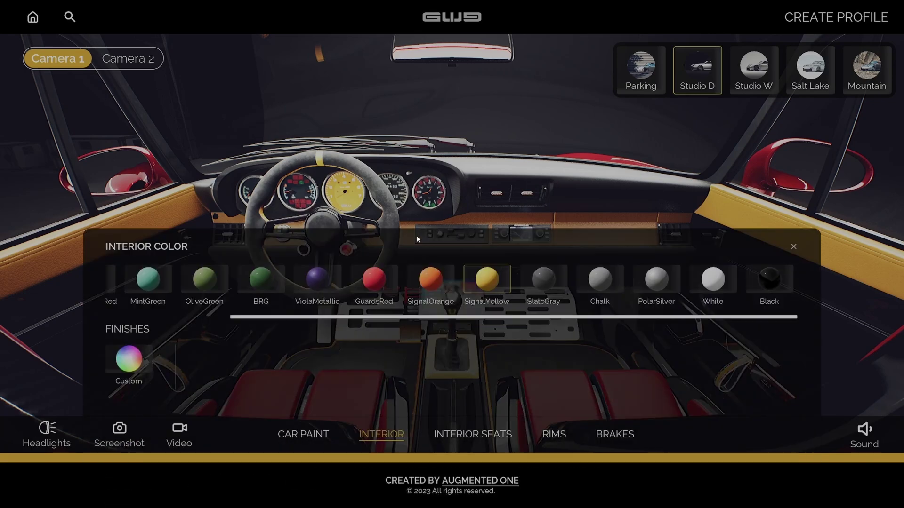
pyautogui.click(792, 283)
pyautogui.click(623, 193)
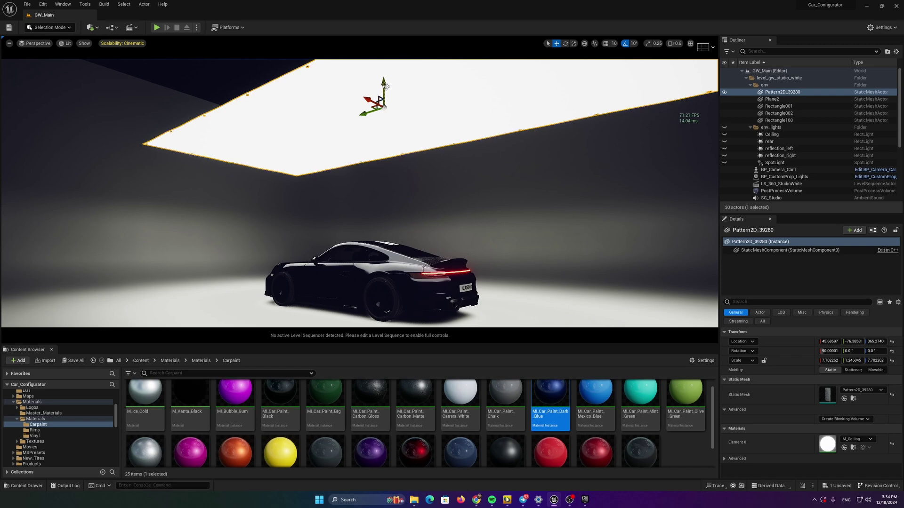
# - Shift the studio's ceiling panel slightly along its vertical axis and undo the move
pyautogui.moveTo(385, 86); pyautogui.dragTo(385, 87)
pyautogui.hotkey('ctrl', 'z')
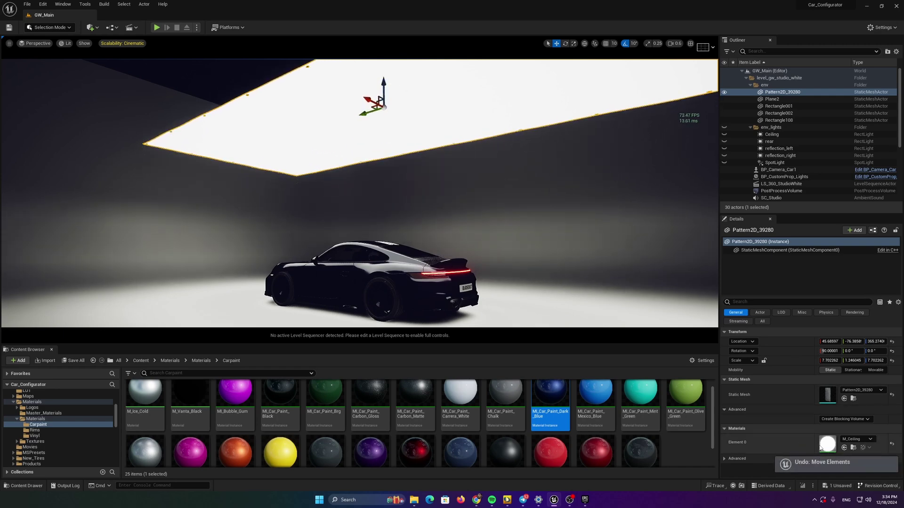
# - Examine the Color and Intensity parameters in the ceiling panel's M_Ceiling material graph
pyautogui.doubleClick(825, 444)
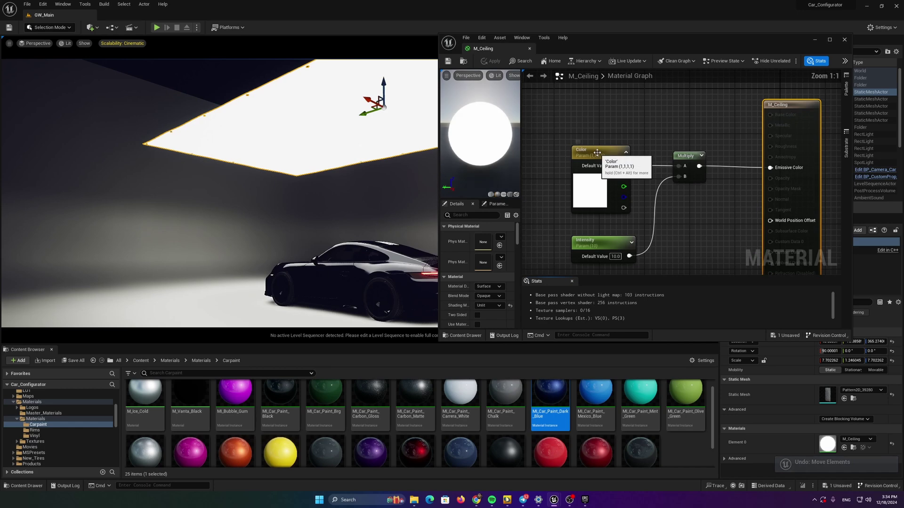
pyautogui.scroll(-1, 609, 152)
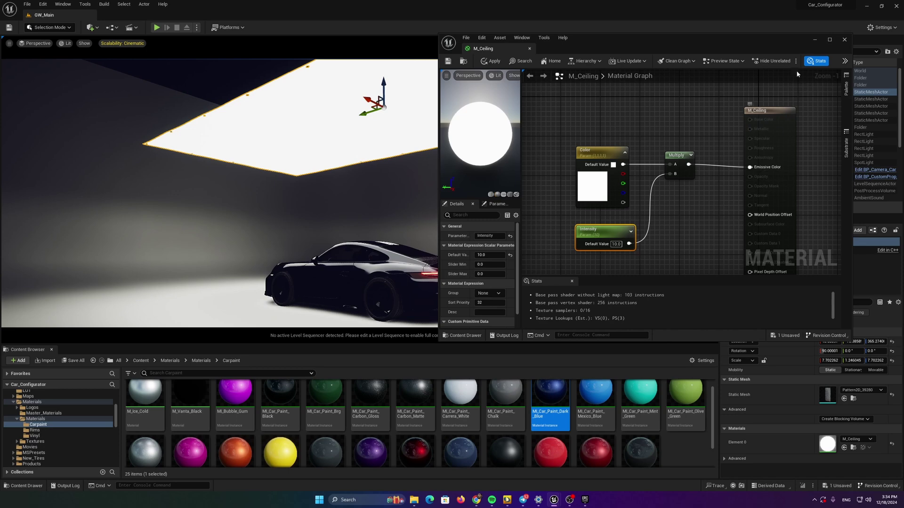
pyautogui.click(816, 39)
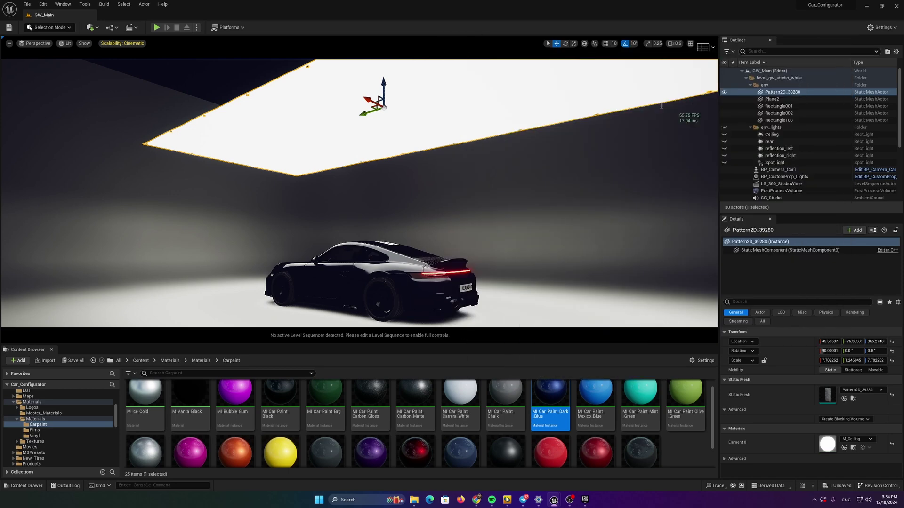
# - Make the Ceiling rect light in the env_lights folder visible
pyautogui.moveTo(360, 193)
pyautogui.mouseDown(button='right')
pyautogui.moveTo(475, 194)
pyautogui.moveTo(355, 198)
pyautogui.mouseUp(button='right')
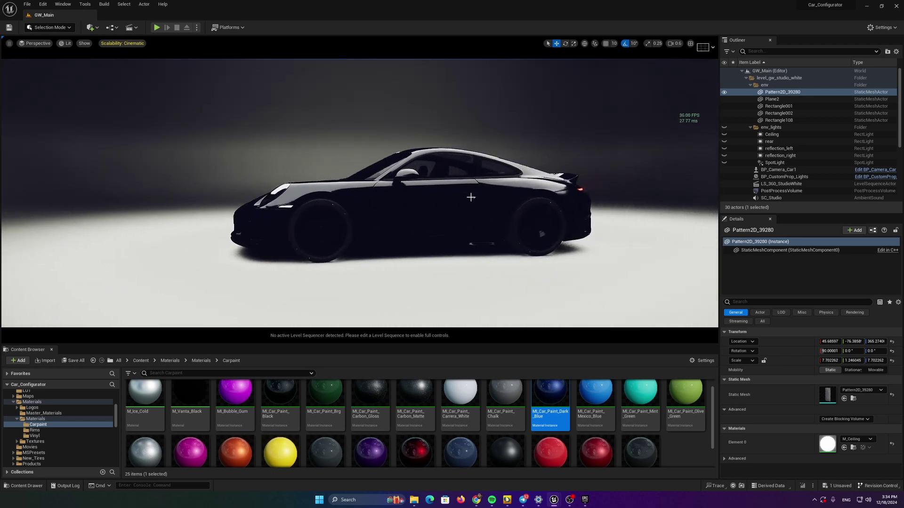
pyautogui.moveTo(449, 198); pyautogui.dragTo(445, 198, button='right')
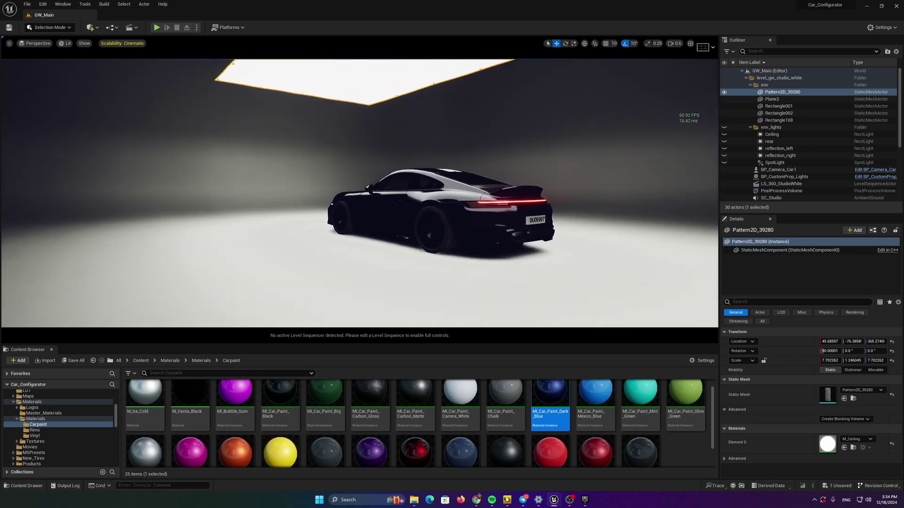
pyautogui.click(725, 134)
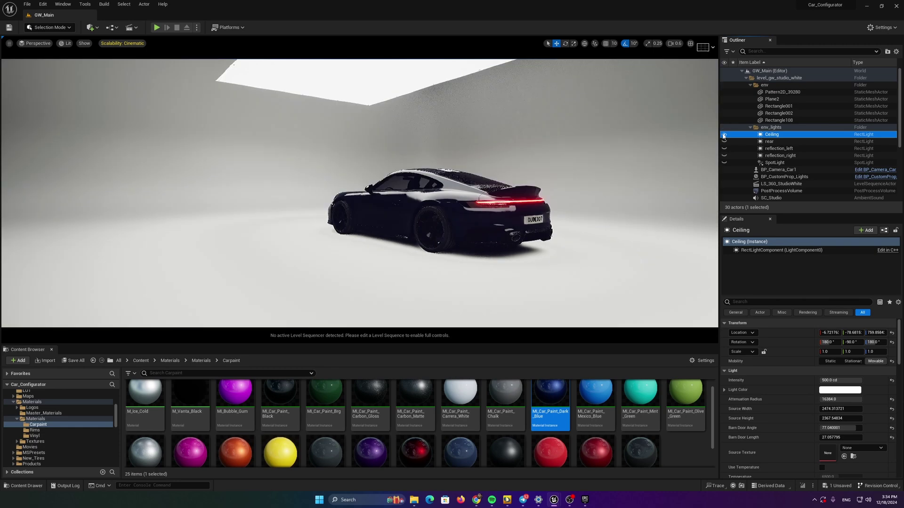
# - Locate and select the Ceiling rect light above the studio and inspect its lighting on the car and walls
pyautogui.press('f')
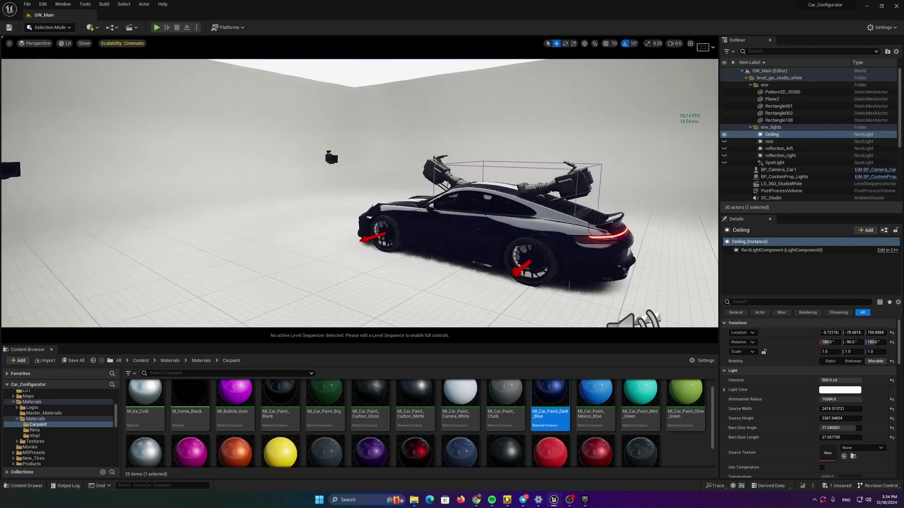
pyautogui.moveTo(241, 182)
pyautogui.mouseDown(button='right')
pyautogui.moveTo(198, 164)
pyautogui.moveTo(349, 157)
pyautogui.moveTo(212, 185)
pyautogui.moveTo(330, 177)
pyautogui.moveTo(292, 162)
pyautogui.moveTo(235, 175)
pyautogui.mouseUp(button='right')
pyautogui.click(462, 188)
pyautogui.moveTo(461, 189); pyautogui.dragTo(372, 205, button='right')
pyautogui.moveTo(201, 175); pyautogui.dragTo(239, 175, button='right')
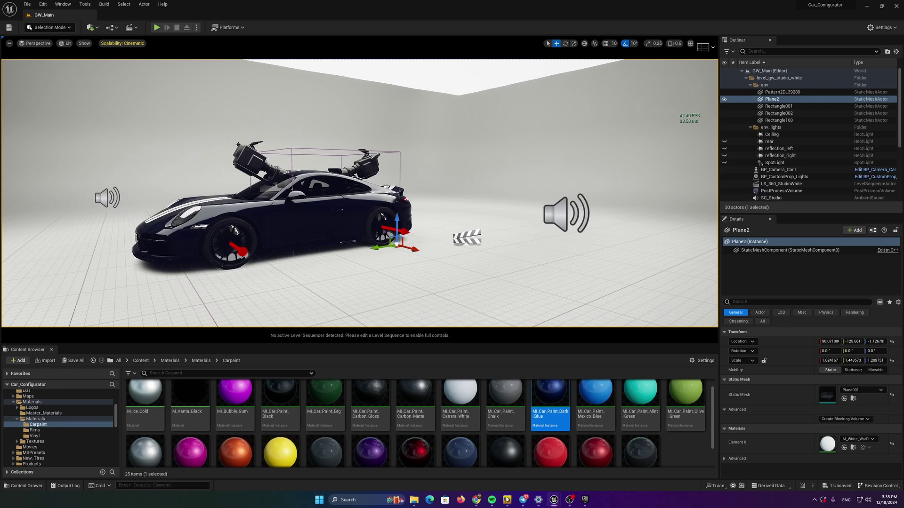
pyautogui.moveTo(503, 147)
pyautogui.mouseDown(button='right')
pyautogui.moveTo(511, 90)
pyautogui.moveTo(494, 85)
pyautogui.moveTo(503, 147)
pyautogui.mouseUp(button='right')
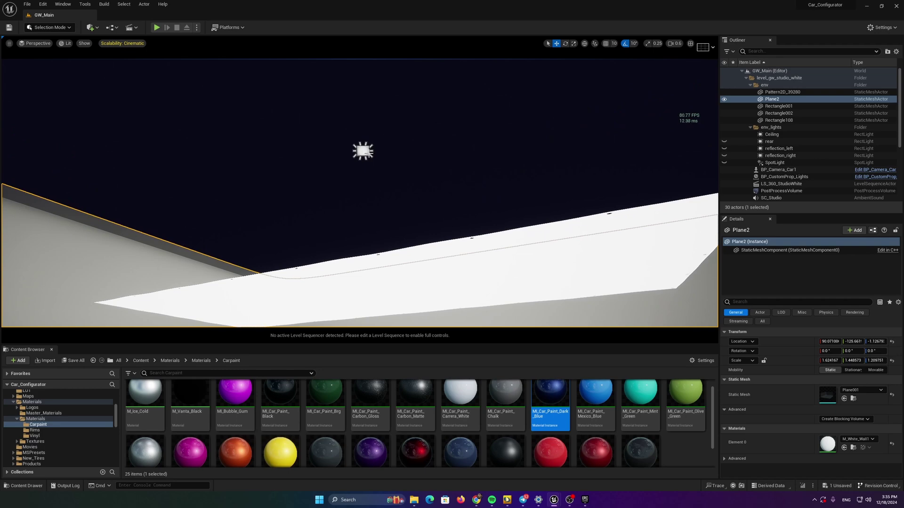
pyautogui.click(367, 153)
pyautogui.moveTo(400, 168); pyautogui.dragTo(368, 194, button='right')
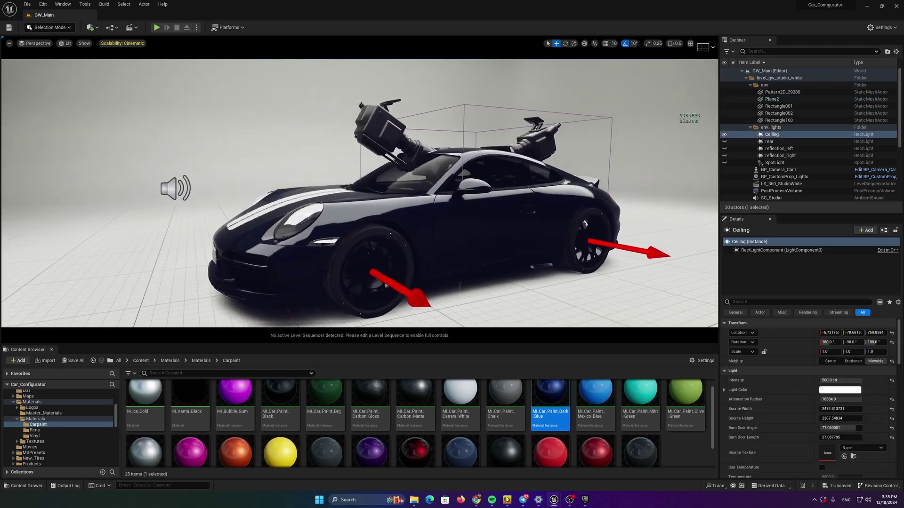
pyautogui.press('s')
pyautogui.moveTo(651, 198)
pyautogui.mouseDown(button='right')
pyautogui.moveTo(671, 197)
pyautogui.moveTo(651, 198)
pyautogui.mouseUp(button='right')
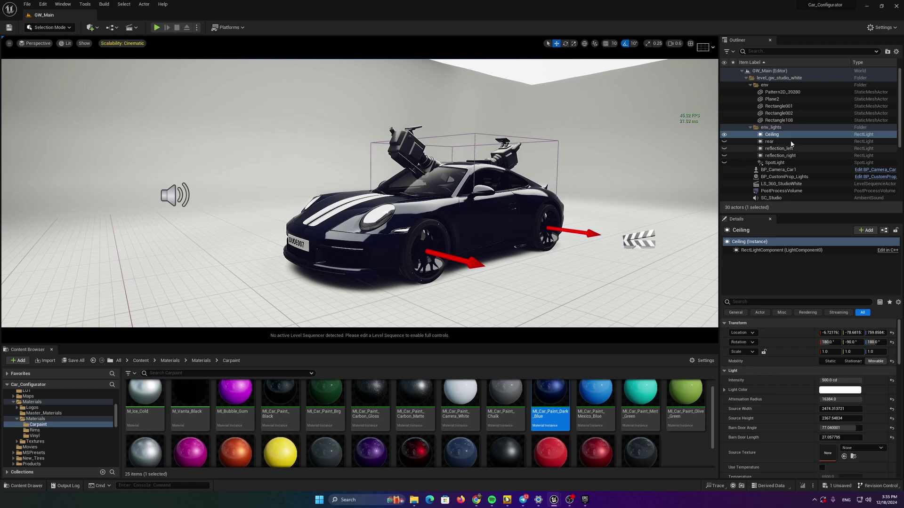
# - Make the rear rect light visible and bring the back of the car into view
pyautogui.press('d')
pyautogui.moveTo(716, 150)
pyautogui.mouseDown(button='right')
pyautogui.moveTo(692, 148)
pyautogui.moveTo(716, 150)
pyautogui.mouseUp(button='right')
pyautogui.press('d')
pyautogui.moveTo(543, 121)
pyautogui.mouseDown(button='right')
pyautogui.moveTo(511, 122)
pyautogui.moveTo(543, 122)
pyautogui.mouseUp(button='right')
pyautogui.press('d')
pyautogui.moveTo(365, 251)
pyautogui.mouseDown(button='right')
pyautogui.moveTo(325, 261)
pyautogui.moveTo(365, 250)
pyautogui.mouseUp(button='right')
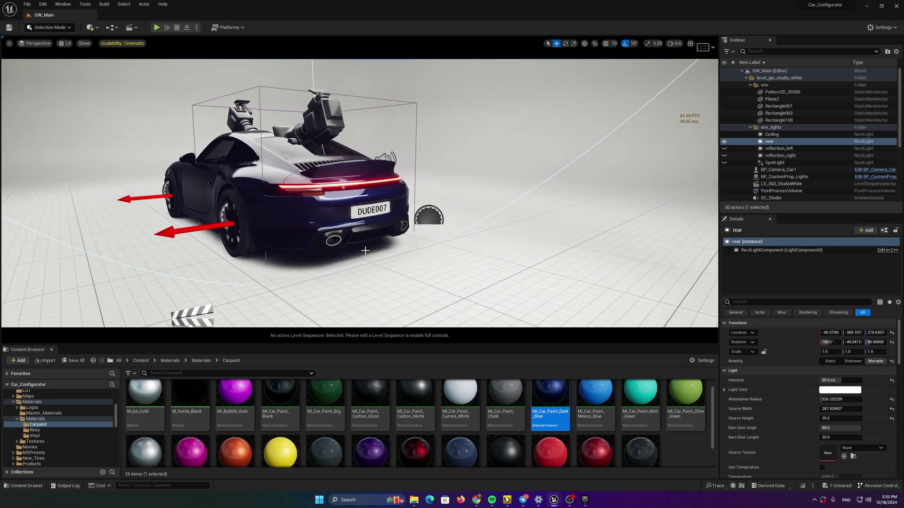
# - Toggle the rear rect light off and on to compare its effect on the car's back end
pyautogui.click(724, 142)
pyautogui.click(724, 143)
pyautogui.press('d')
pyautogui.moveTo(368, 191); pyautogui.dragTo(256, 188, button='right')
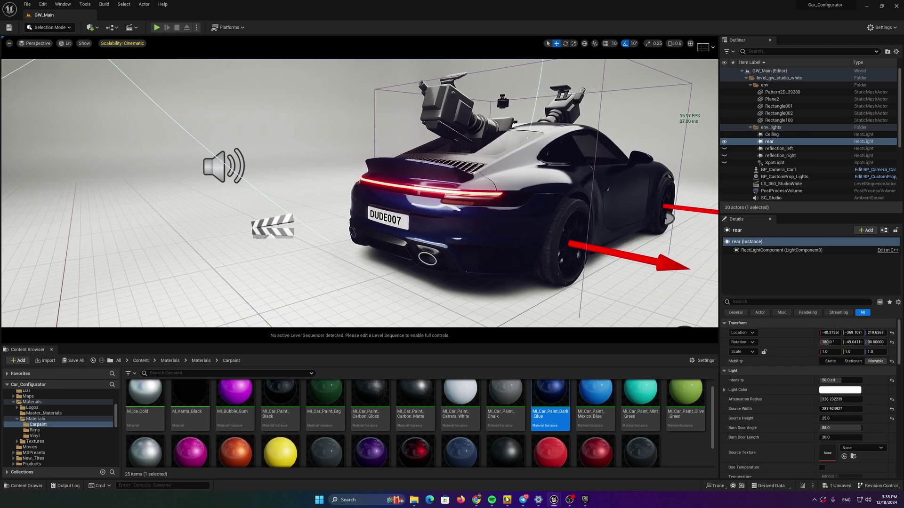
pyautogui.press('a')
pyautogui.moveTo(257, 189); pyautogui.dragTo(369, 190, button='right')
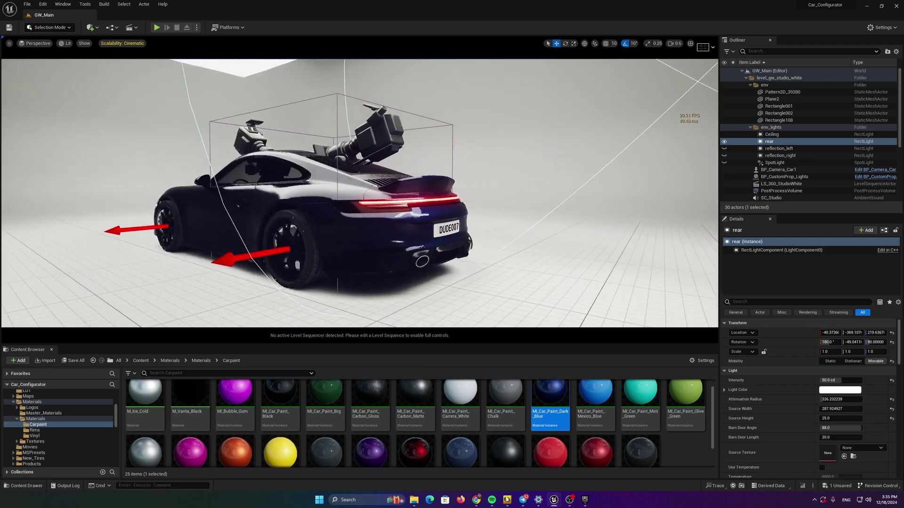
pyautogui.click(725, 142)
pyautogui.click(725, 142)
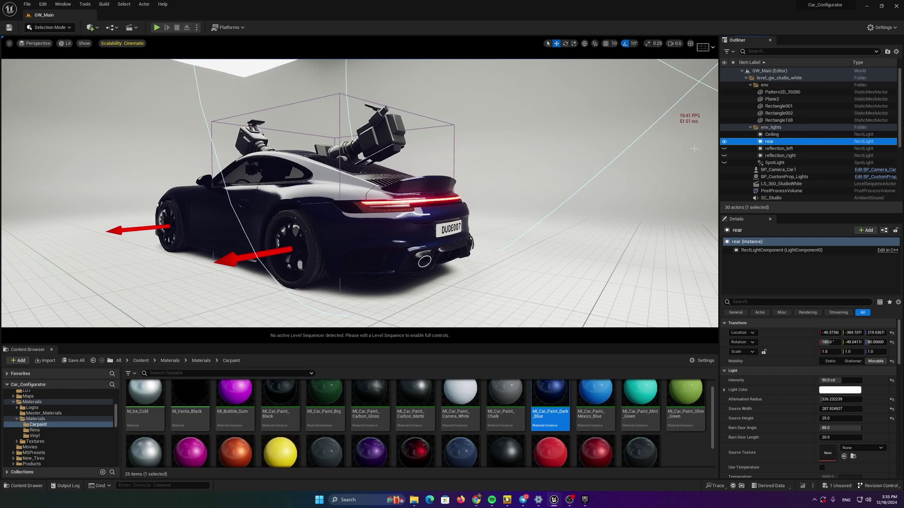
# - Make the SpotLight visible and hide the editor icons around the front of the car
pyautogui.press('s')
pyautogui.moveTo(471, 188); pyautogui.dragTo(464, 194, button='right')
pyautogui.moveTo(339, 208); pyautogui.dragTo(506, 184, button='right')
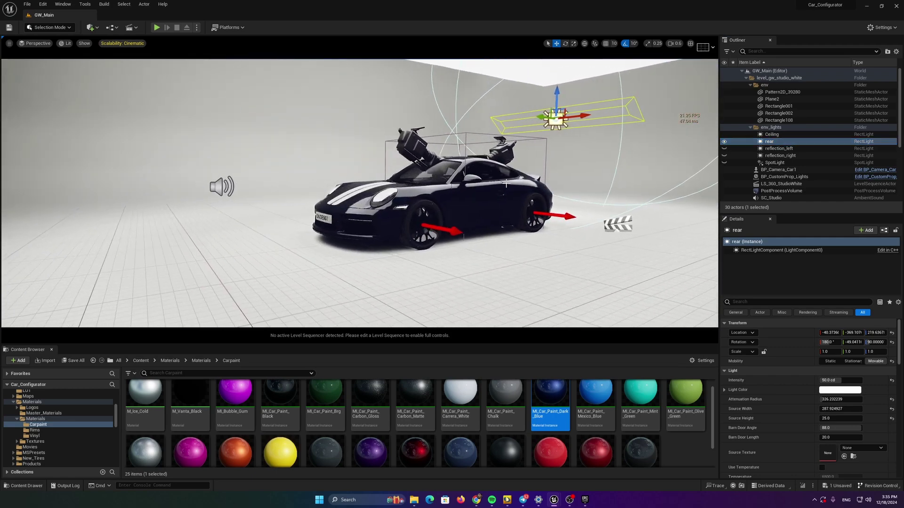
pyautogui.click(772, 163)
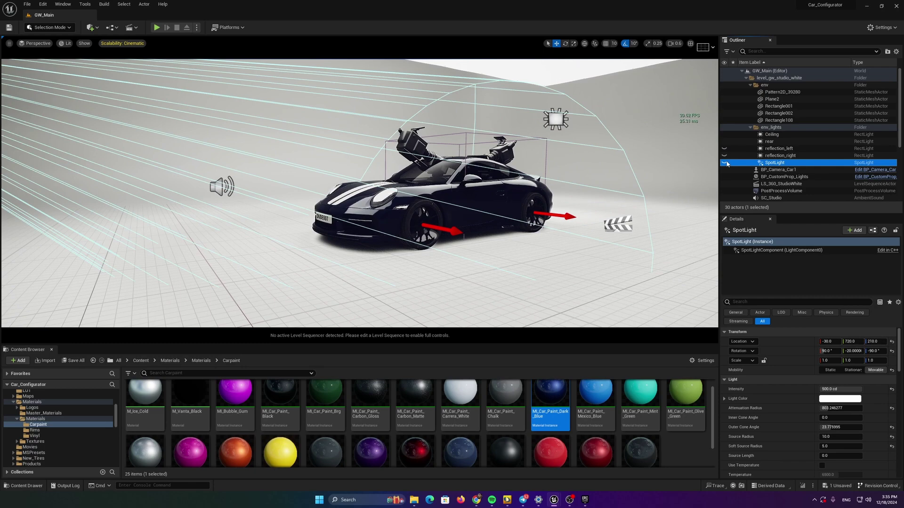
pyautogui.moveTo(301, 224); pyautogui.dragTo(330, 194, button='right')
pyautogui.press('g')
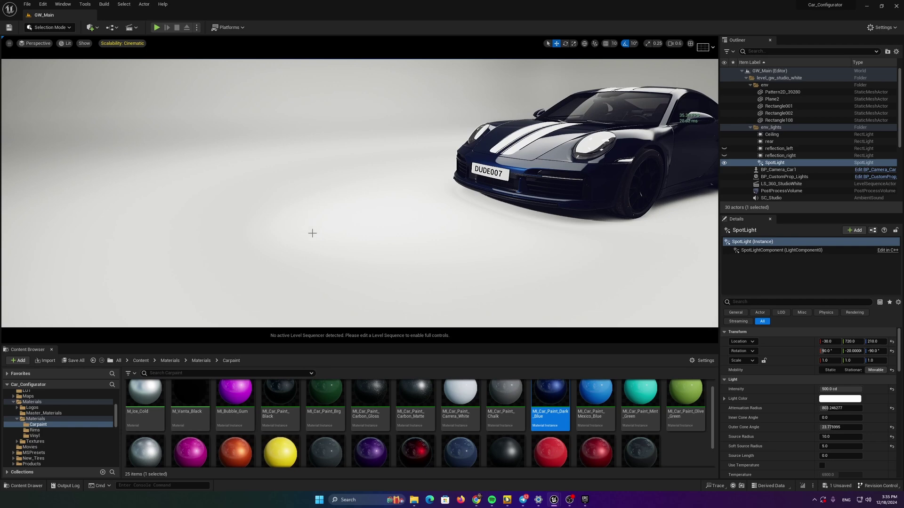
# - Toggle the SpotLight off and on to compare its effect on the car's front and the floor
pyautogui.moveTo(298, 216)
pyautogui.mouseDown(button='right')
pyautogui.moveTo(284, 202)
pyautogui.moveTo(306, 203)
pyautogui.moveTo(297, 206)
pyautogui.mouseUp(button='right')
pyautogui.press('s')
pyautogui.press('w')
pyautogui.click(724, 164)
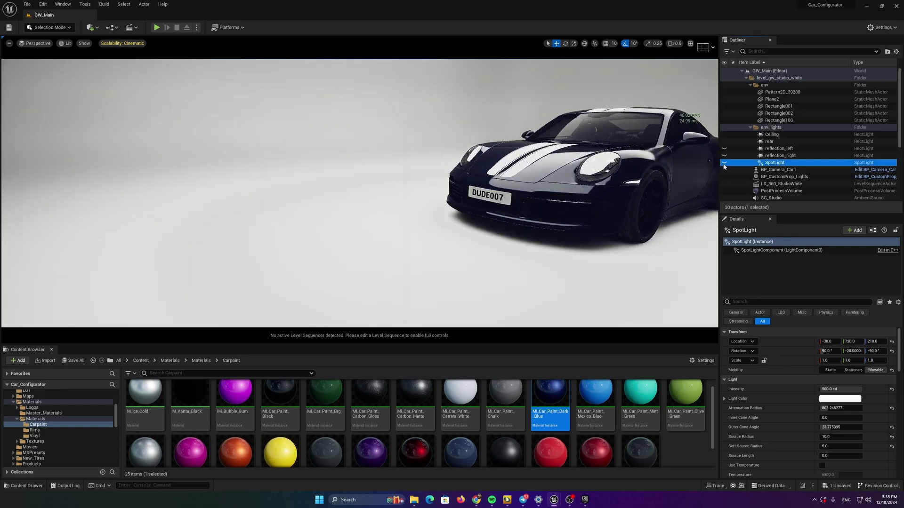
pyautogui.click(724, 163)
pyautogui.click(725, 163)
pyautogui.click(724, 163)
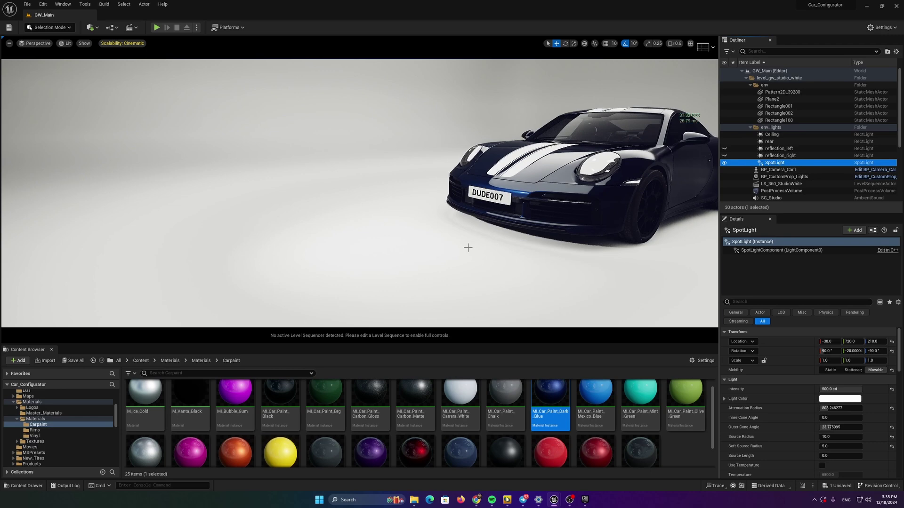
# - Make the reflection_right rect light visible with the side of the car in view
pyautogui.press('d')
pyautogui.moveTo(520, 272); pyautogui.dragTo(558, 267, button='right')
pyautogui.press('a')
pyautogui.press('w')
pyautogui.press('d')
pyautogui.press('d')
pyautogui.click(773, 156)
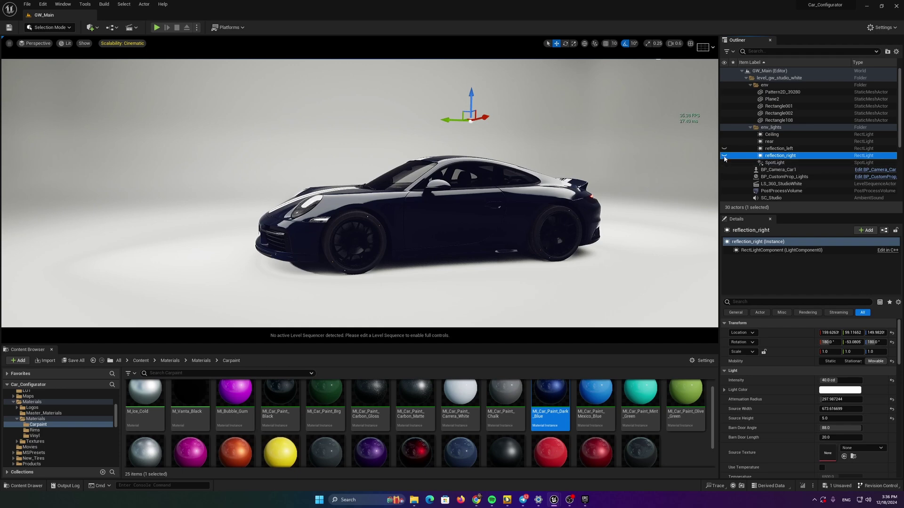
pyautogui.click(724, 156)
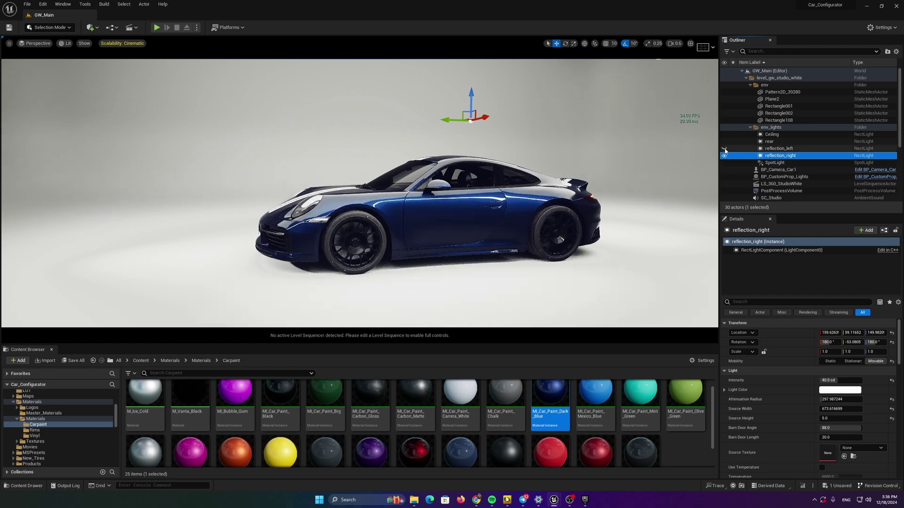
# - Make the reflection_left rect light visible and inspect both sides of the car with the editor icons shown
pyautogui.press('a')
pyautogui.moveTo(601, 165)
pyautogui.mouseDown(button='right')
pyautogui.moveTo(674, 166)
pyautogui.moveTo(598, 162)
pyautogui.mouseUp(button='right')
pyautogui.press('g')
pyautogui.press('a')
pyautogui.moveTo(433, 204); pyautogui.dragTo(523, 208, button='right')
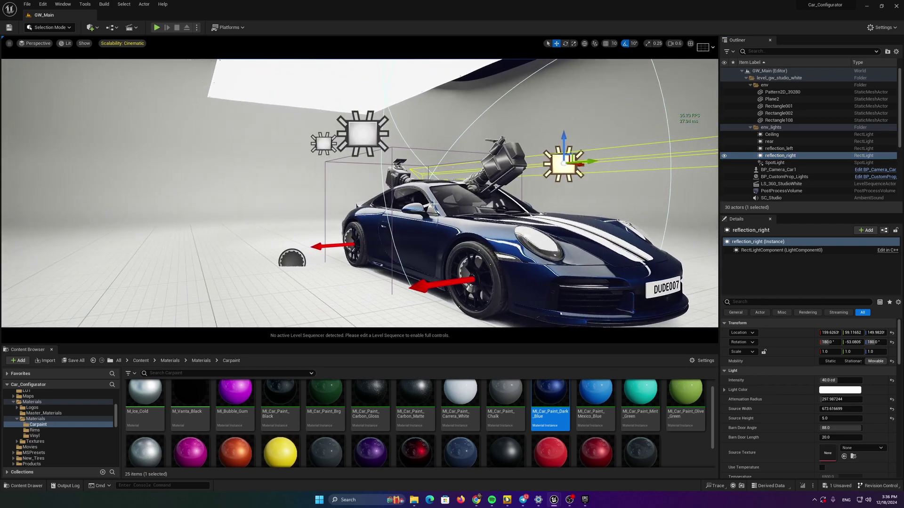
pyautogui.press('d')
pyautogui.moveTo(434, 209); pyautogui.dragTo(284, 208, button='right')
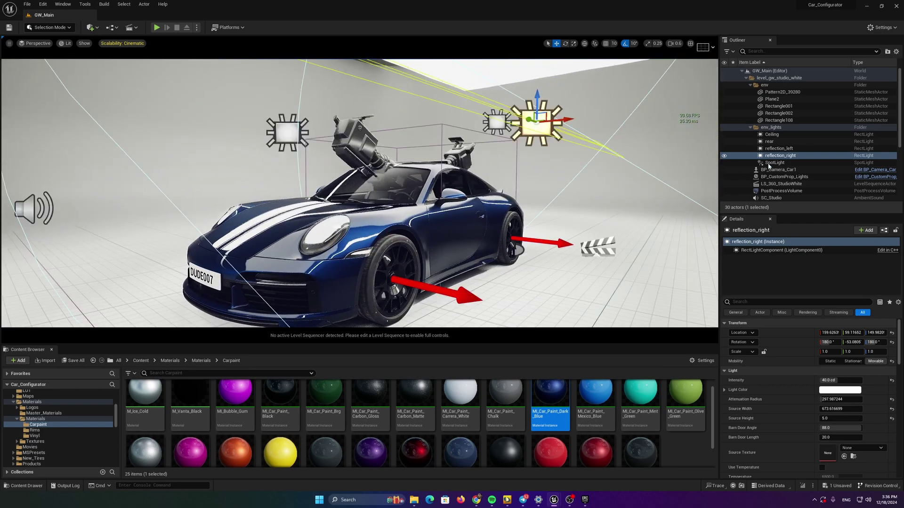
# - Filter the reflection_right light's properties by "ray" and examine its ray tracing settings
pyautogui.scroll(-5, 448, 212)
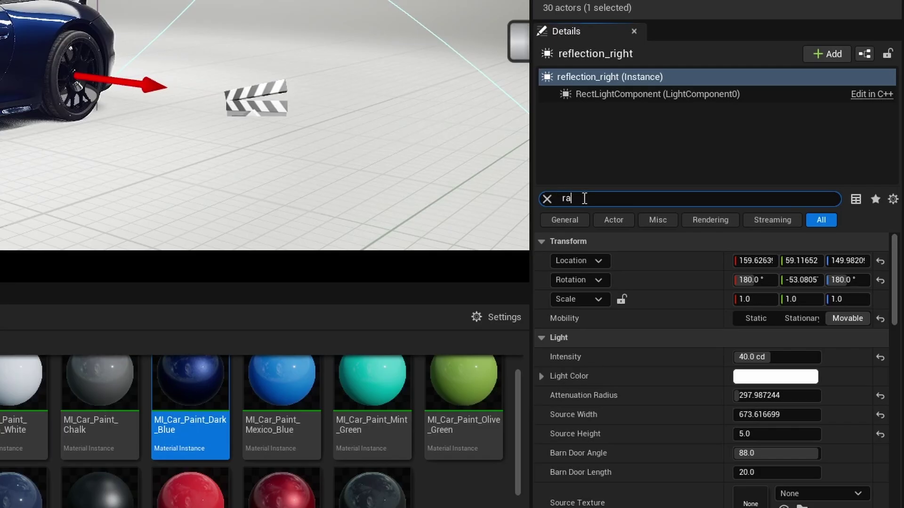
pyautogui.write('y')
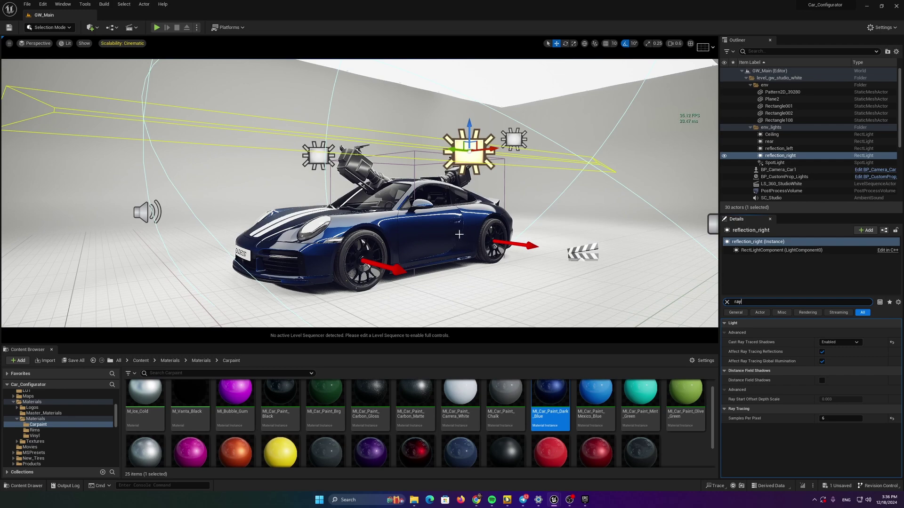
pyautogui.keyDown('alt'); pyautogui.moveTo(423, 231); pyautogui.dragTo(525, 225); pyautogui.keyUp('alt')
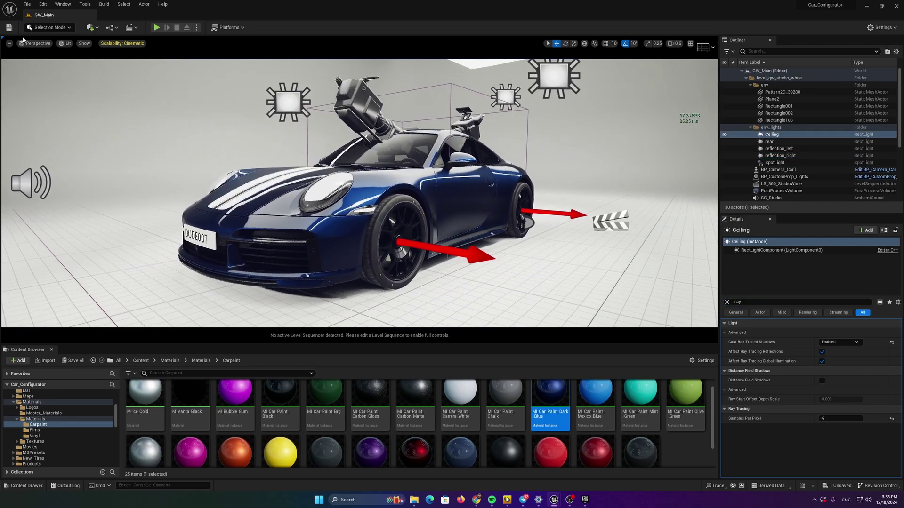
# - Search the project settings for "g buffer" and check the GBuffer Format options, keeping High Precision Normals
pyautogui.click(43, 4)
pyautogui.click(62, 110)
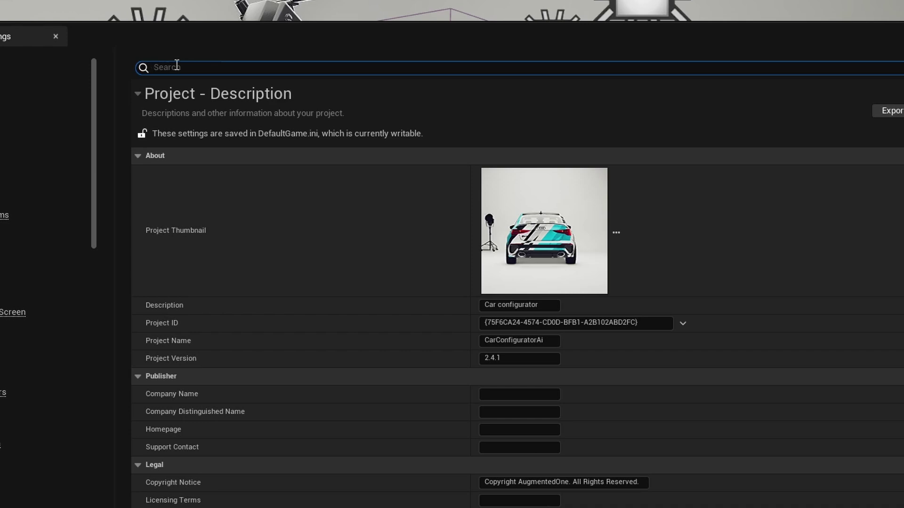
pyautogui.write('gin')
pyautogui.press('BackSpace')
pyautogui.press('BackSpace')
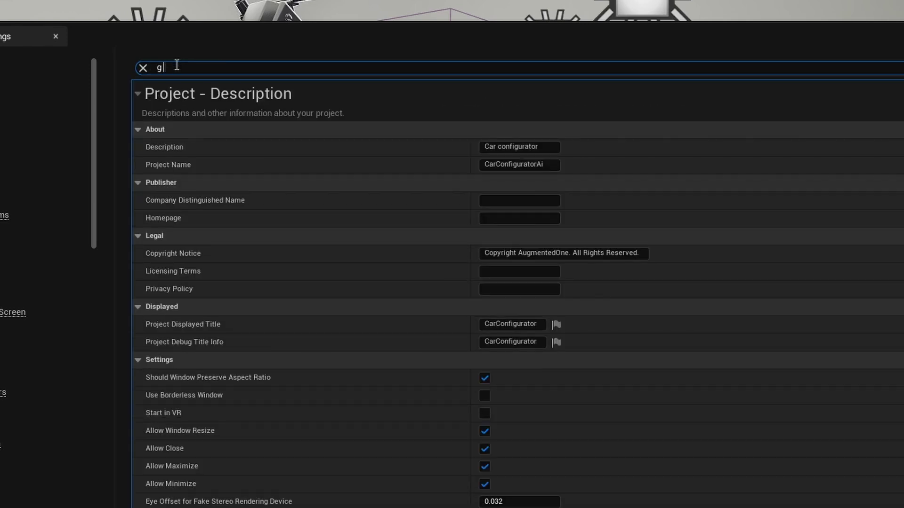
pyautogui.write('but')
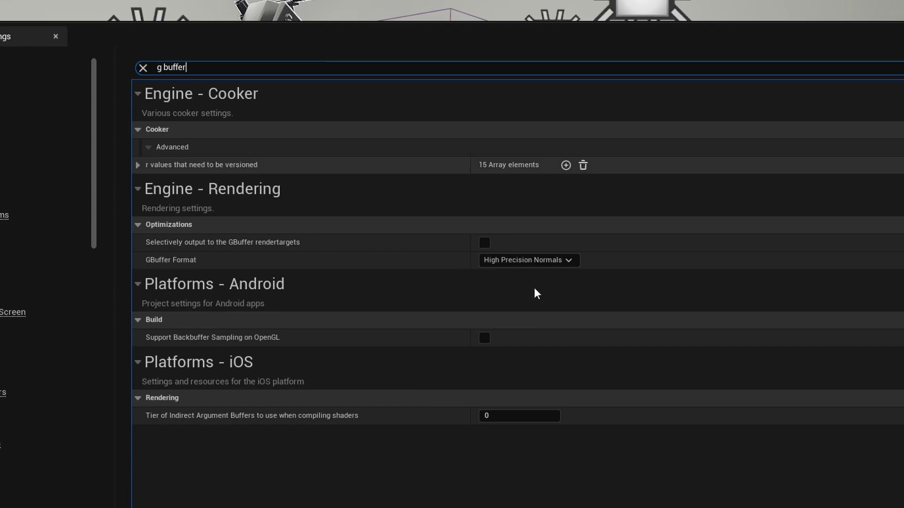
pyautogui.click(530, 260)
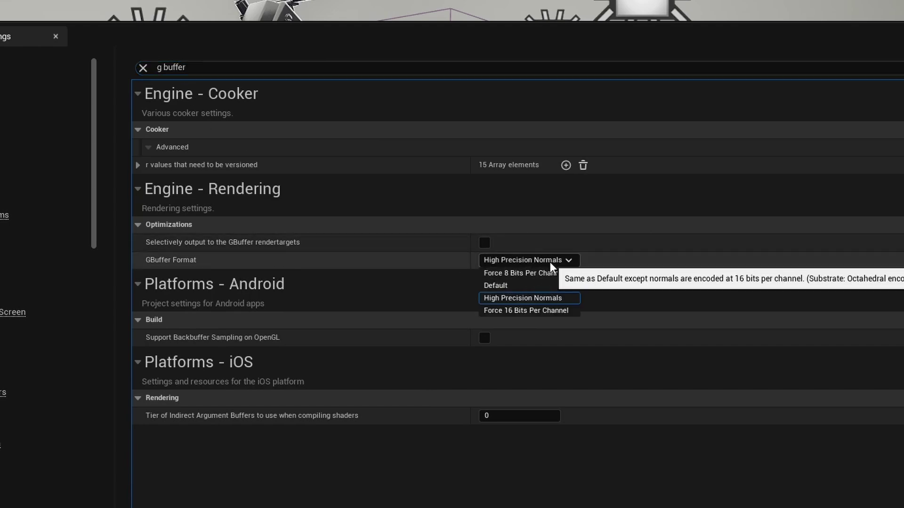
pyautogui.click(550, 262)
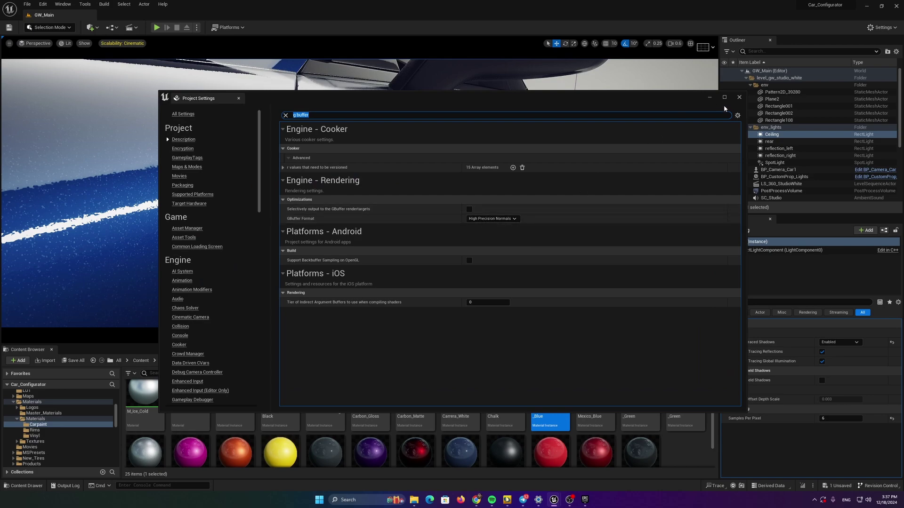
pyautogui.click(739, 98)
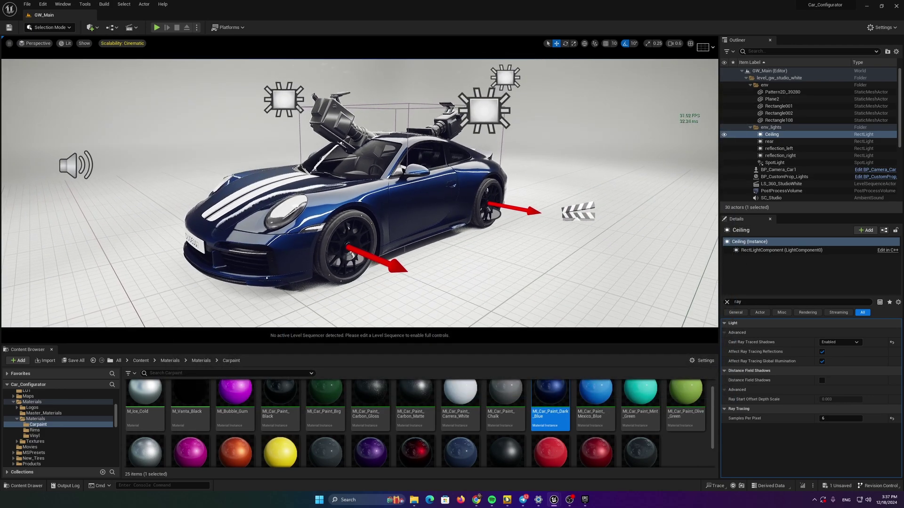
# - Set r.Reflections.Denoiser to 1 through the console and inspect the reflections on the car's front fender and headlight
pyautogui.moveTo(360, 193); pyautogui.dragTo(328, 205, button='right')
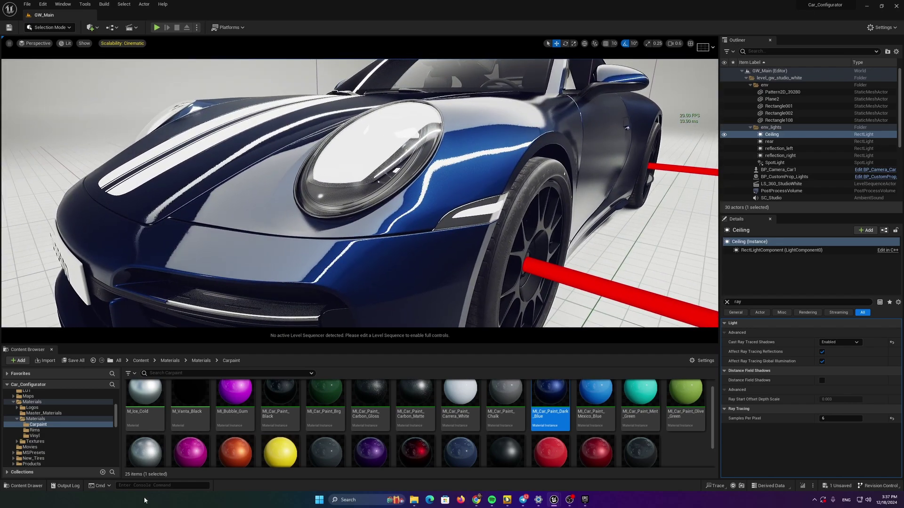
pyautogui.click(148, 486)
pyautogui.write('r.Reflections.Denoiser 0')
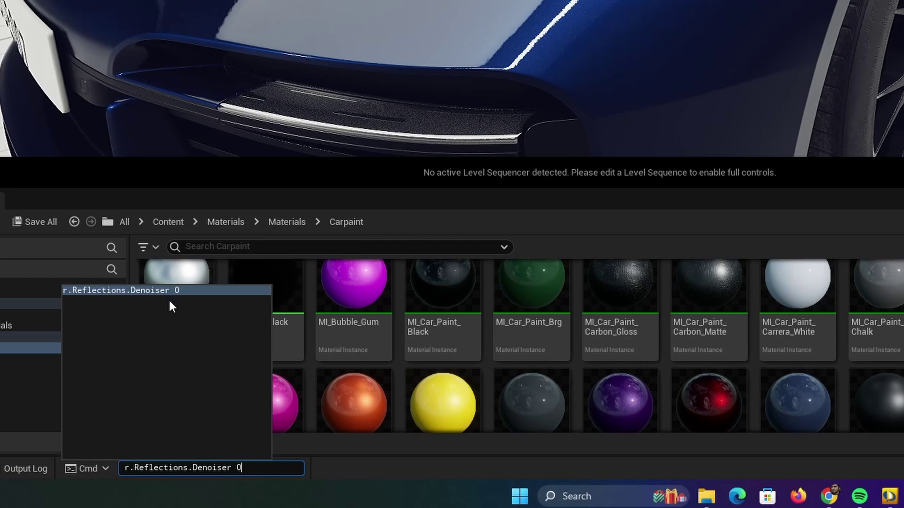
pyautogui.press('BackSpace')
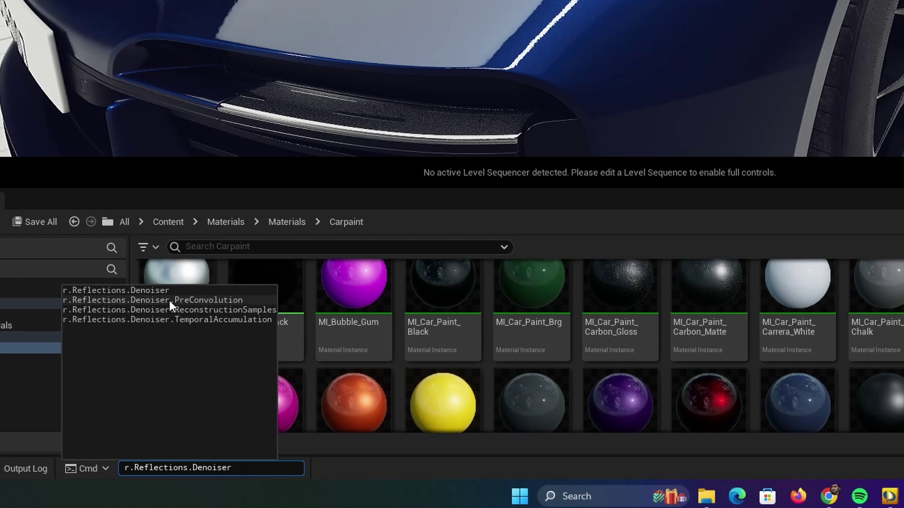
pyautogui.write('1')
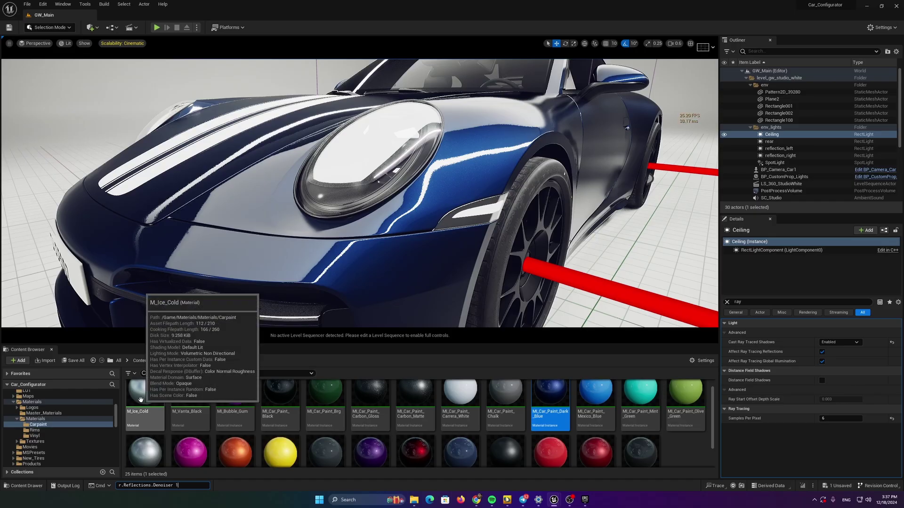
pyautogui.press('Return')
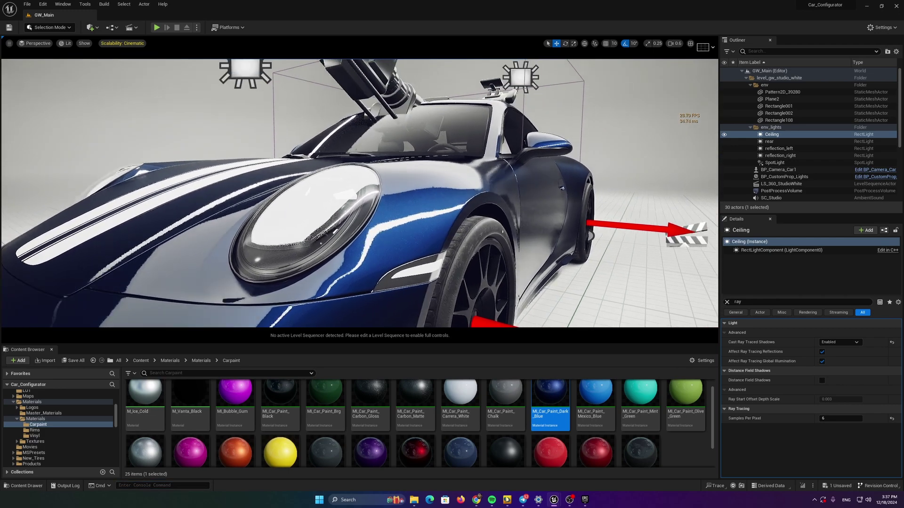
pyautogui.moveTo(360, 193)
pyautogui.mouseDown(button='right')
pyautogui.moveTo(384, 186)
pyautogui.moveTo(376, 186)
pyautogui.mouseUp(button='right')
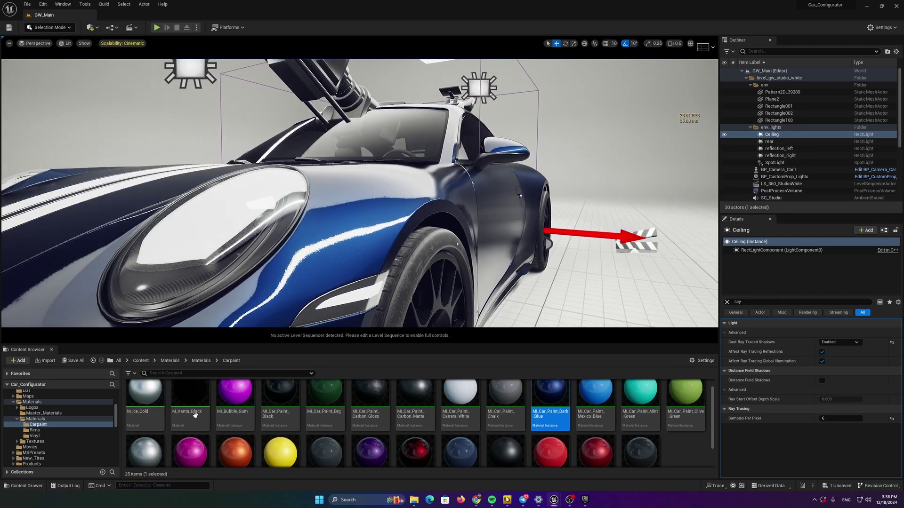
# - Alternate r.Reflections.Denoiser between 1 and 0 through the console to compare the paint reflections, finishing with 0
pyautogui.click(152, 485)
pyautogui.press('Up')
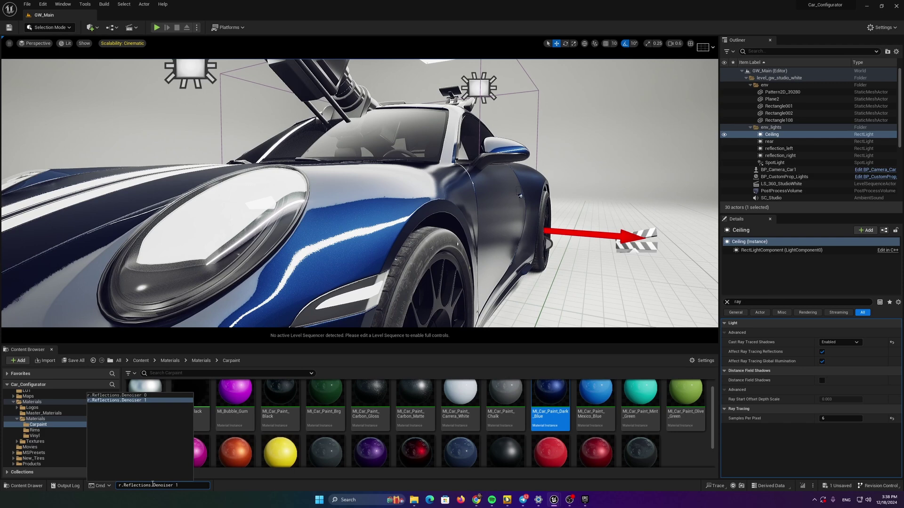
pyautogui.press('Return')
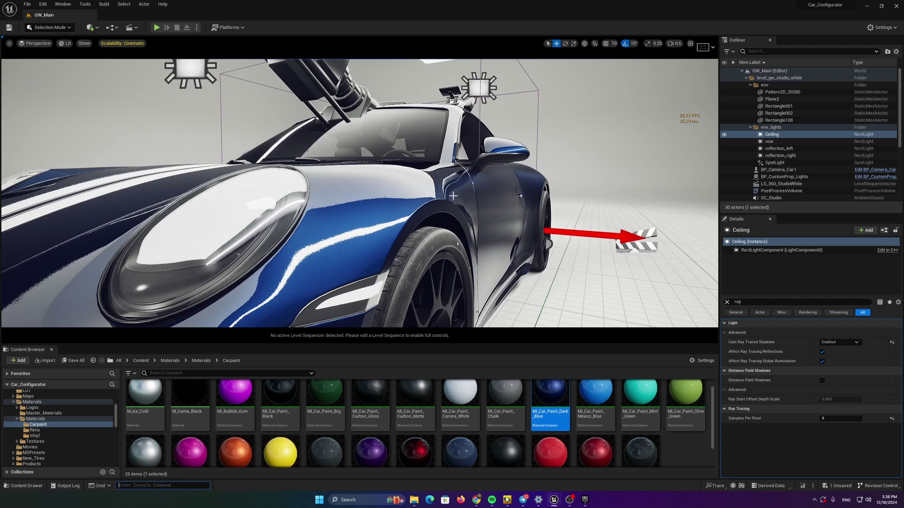
pyautogui.press('Up')
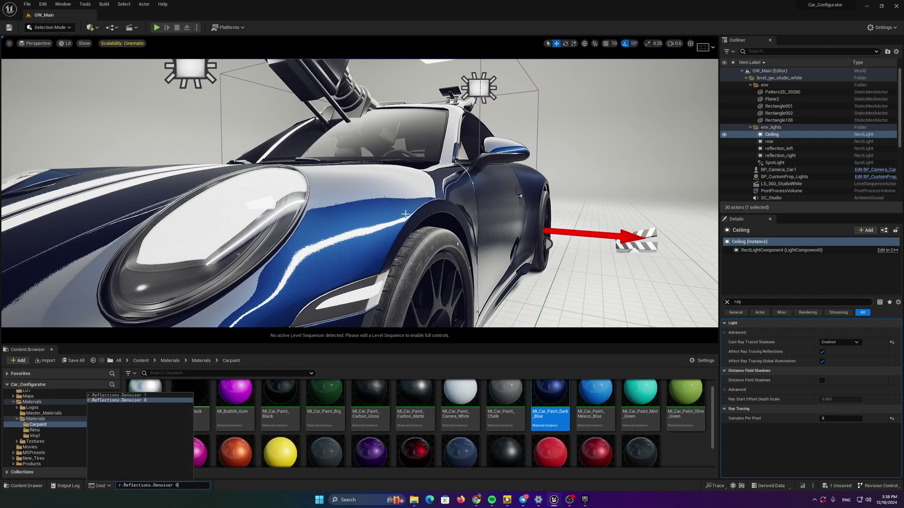
pyautogui.press('Return')
pyautogui.press('Up')
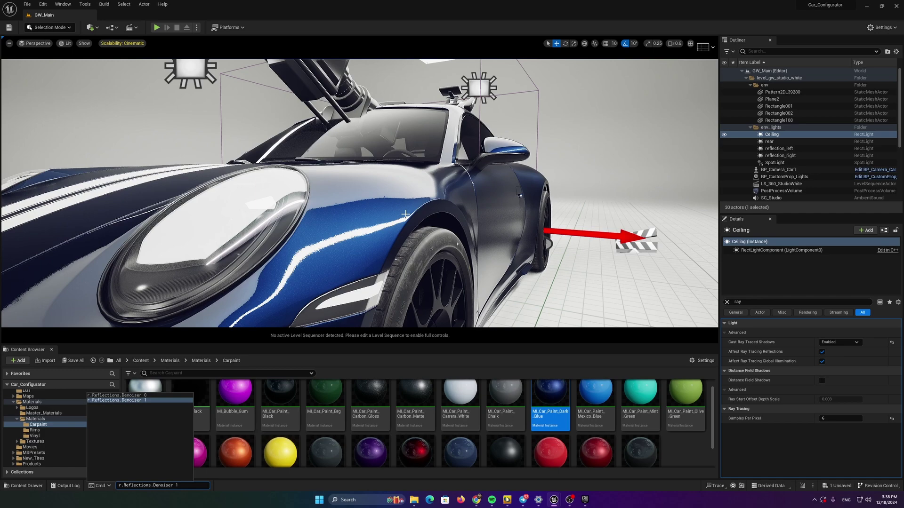
pyautogui.press('Up')
pyautogui.press('Return')
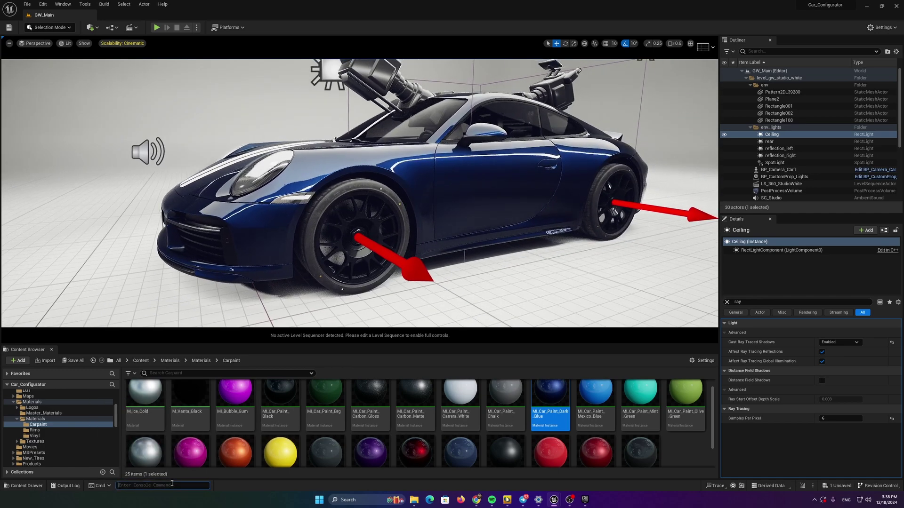
pyautogui.press('Up')
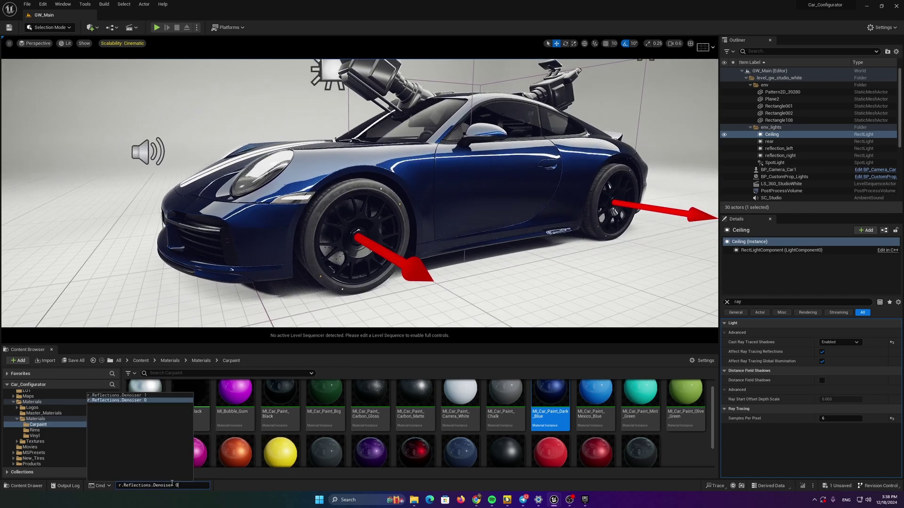
pyautogui.press('Return')
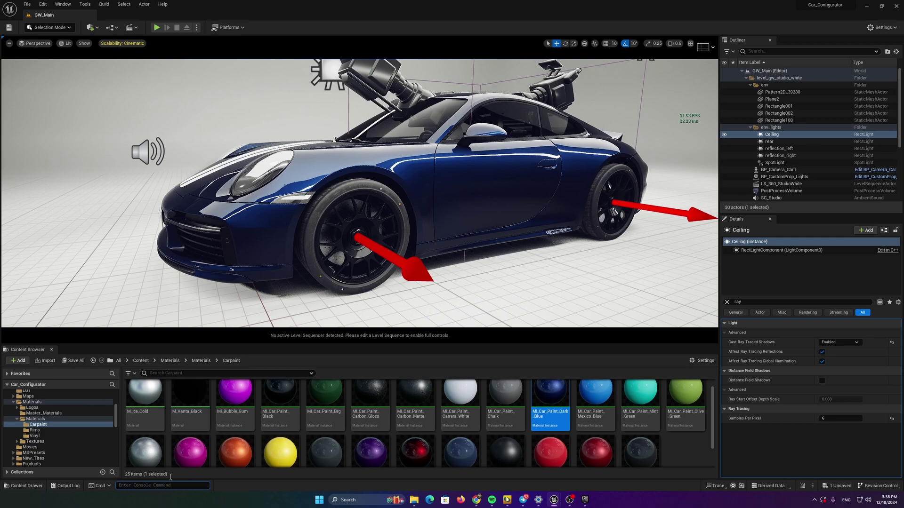
# - Inspect the reflections along the car's side and rear with the PostProcessVolume's ray tracing settings shown
pyautogui.press('d')
pyautogui.moveTo(304, 272); pyautogui.dragTo(344, 256, button='right')
pyautogui.press('s')
pyautogui.press('a')
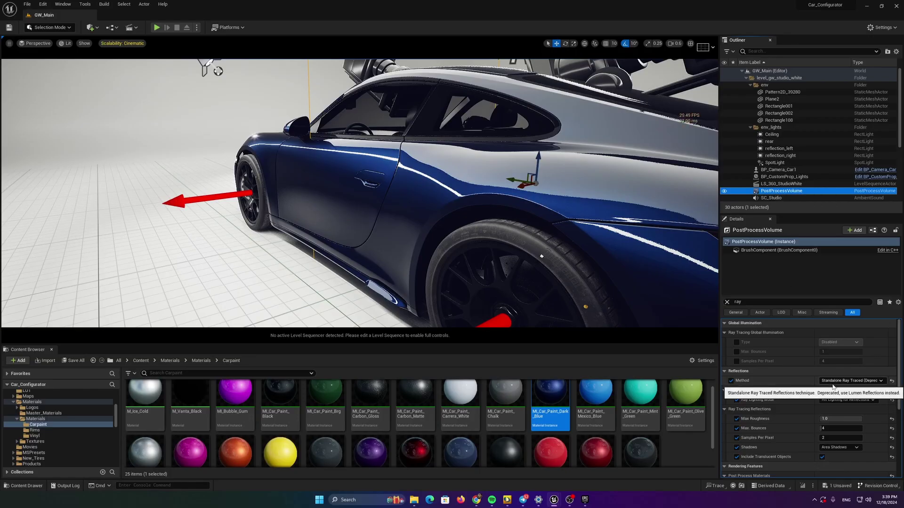
pyautogui.moveTo(452, 193); pyautogui.dragTo(367, 190, button='right')
pyautogui.moveTo(397, 240)
pyautogui.mouseDown(button='right')
pyautogui.moveTo(379, 226)
pyautogui.moveTo(396, 240)
pyautogui.mouseUp(button='right')
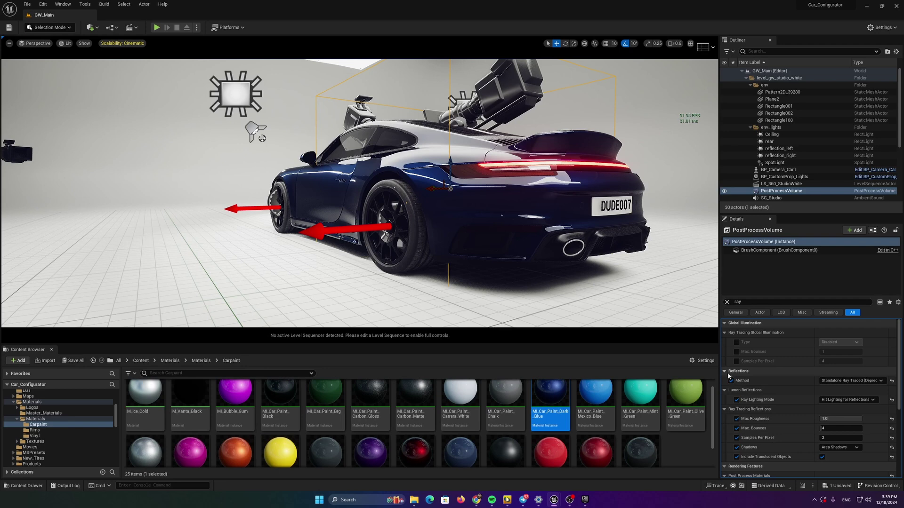
# - Filter the PostProcessVolume's properties by "ref", set the Reflections Method to Lumen and check the car's paint
pyautogui.click(727, 302)
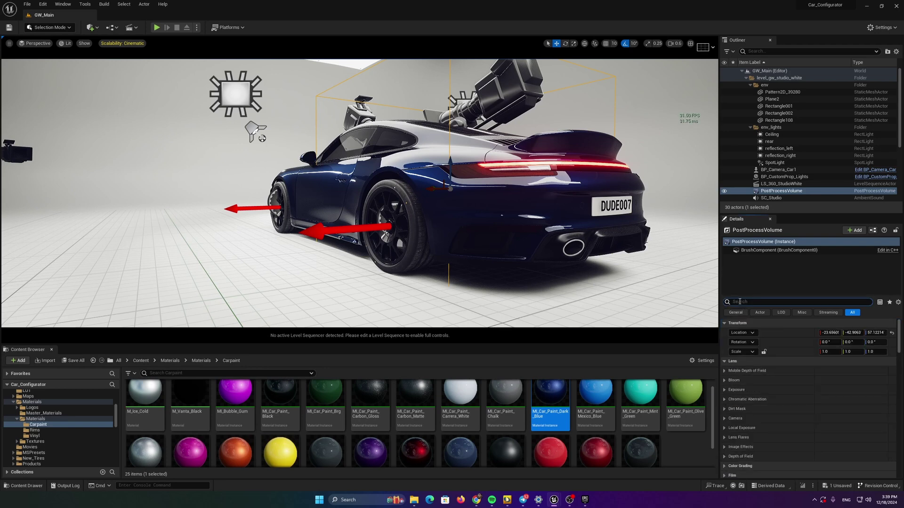
pyautogui.write('ref')
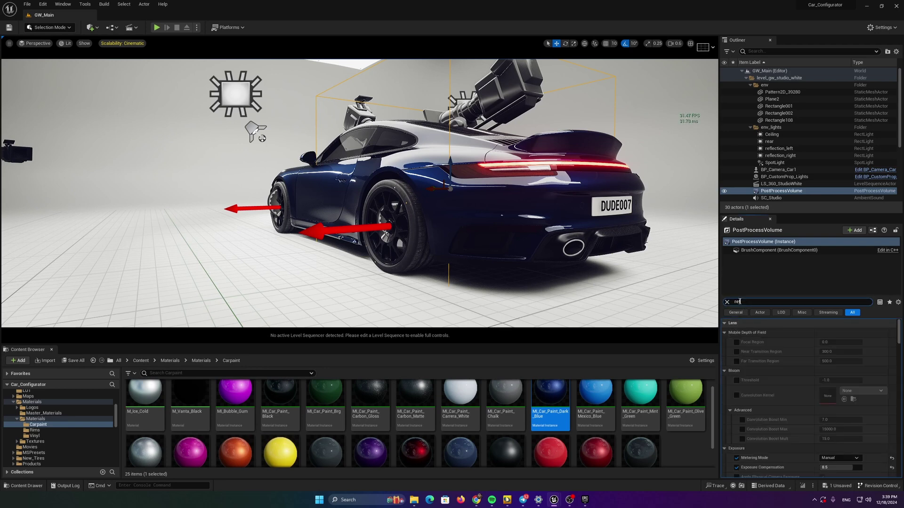
pyautogui.scroll(-2, 755, 371)
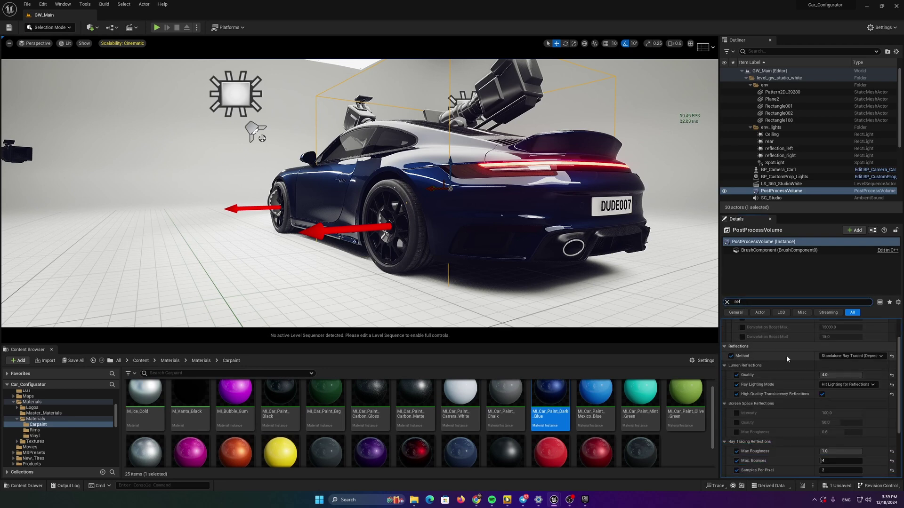
pyautogui.click(844, 356)
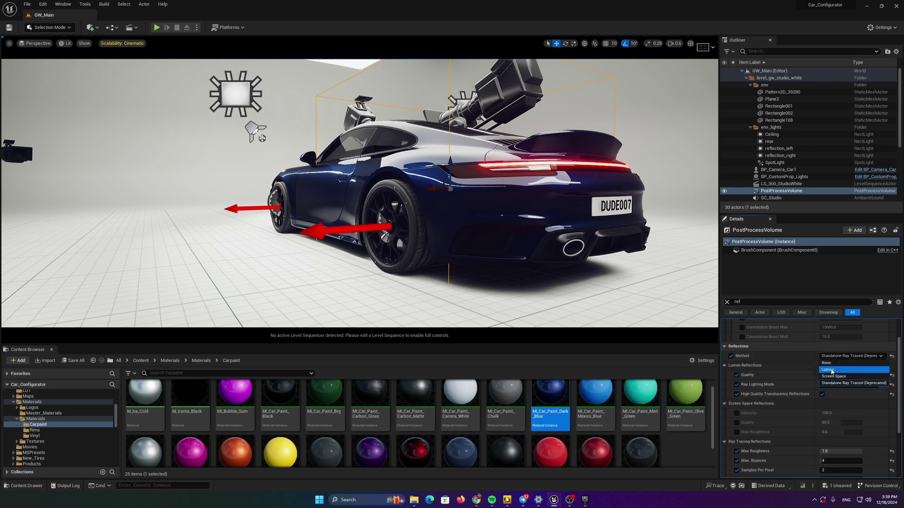
pyautogui.click(831, 370)
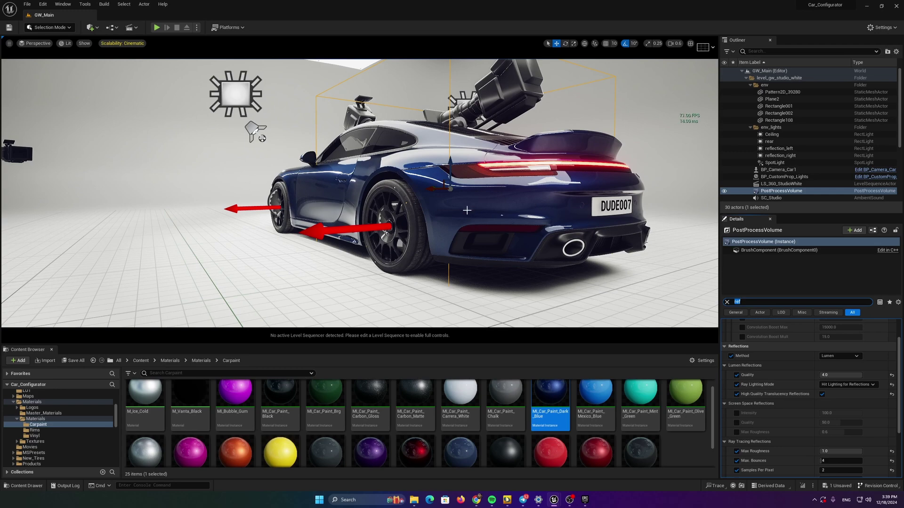
pyautogui.moveTo(360, 193); pyautogui.dragTo(293, 193, button='right')
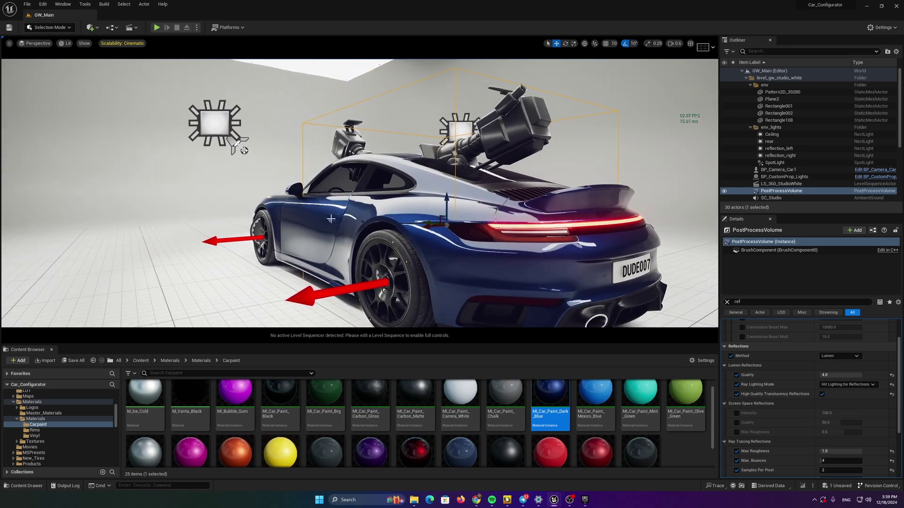
# - Look through CineCameraActor0 and CineCameraActor1, then return to CineCameraActor0 and hide the editor icons
pyautogui.click(37, 44)
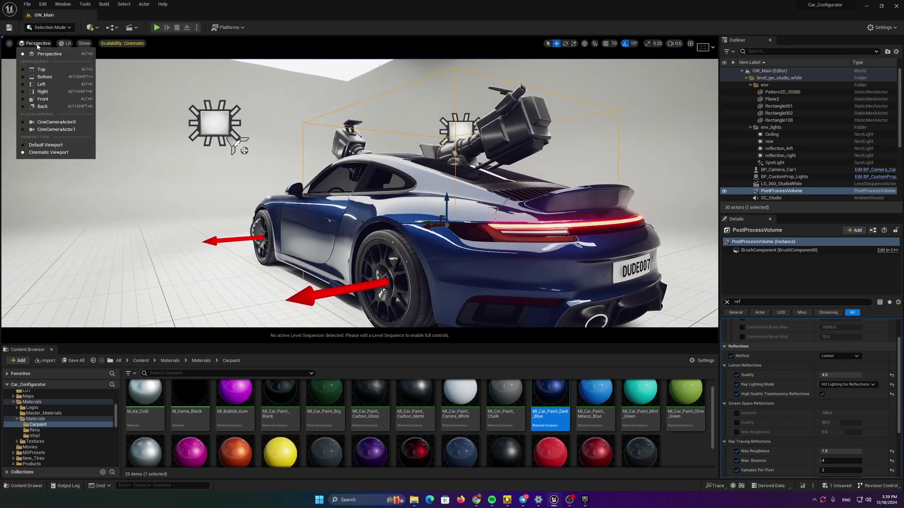
pyautogui.click(56, 123)
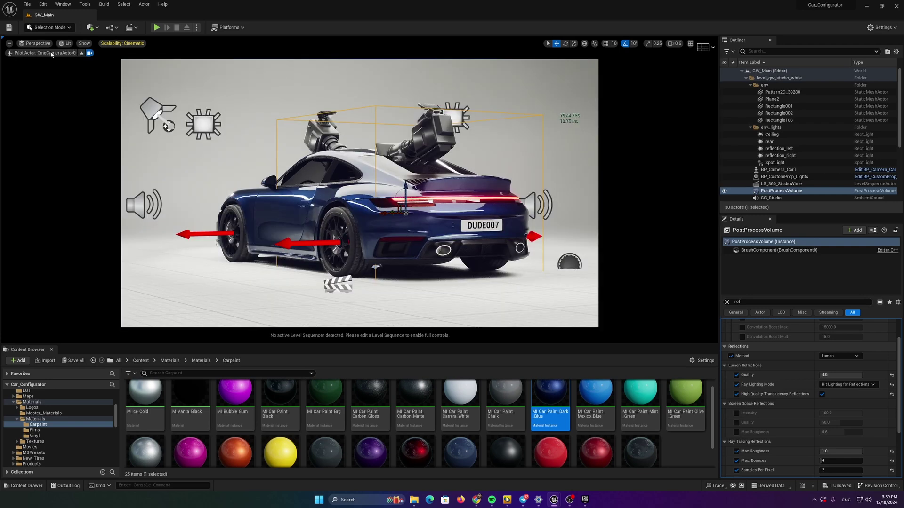
pyautogui.click(37, 43)
pyautogui.click(47, 128)
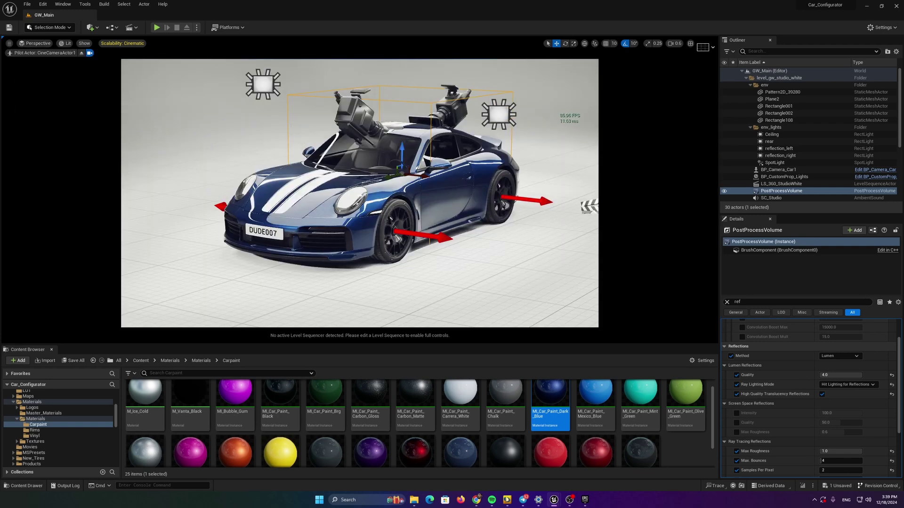
pyautogui.click(37, 44)
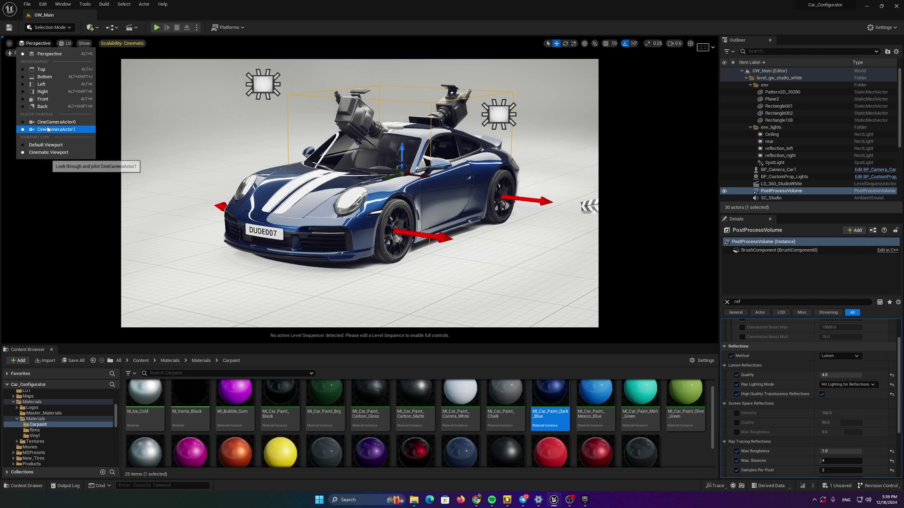
pyautogui.click(55, 123)
pyautogui.press('g')
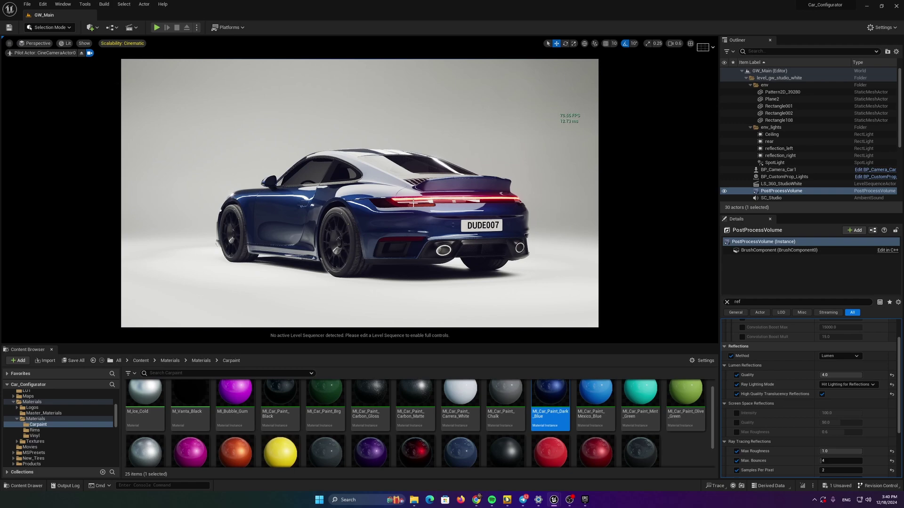
# - Render the car's rear view with Path Tracing, then return the viewport to Lit mode
pyautogui.click(65, 44)
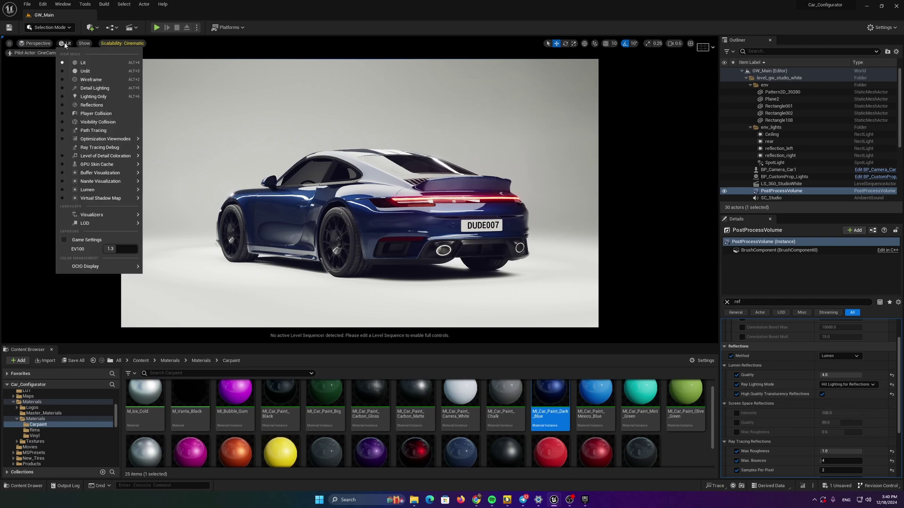
pyautogui.click(94, 130)
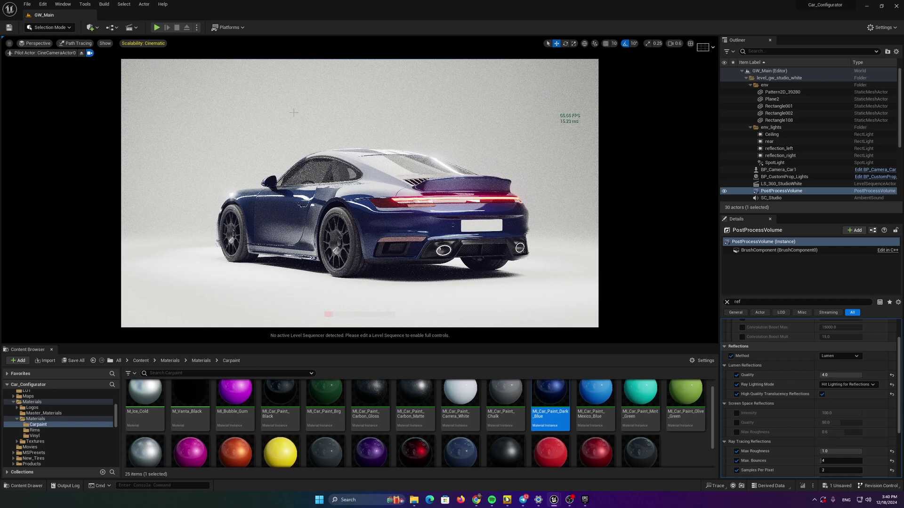
pyautogui.click(76, 43)
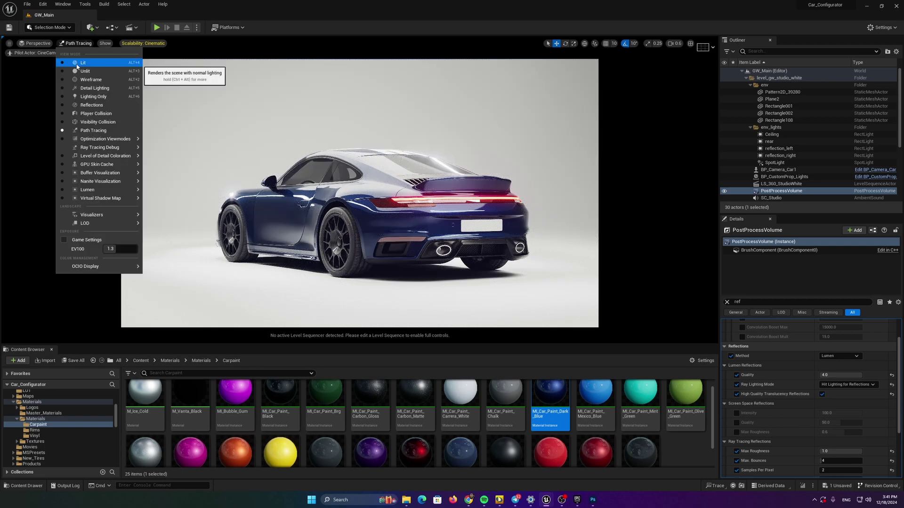
pyautogui.click(78, 64)
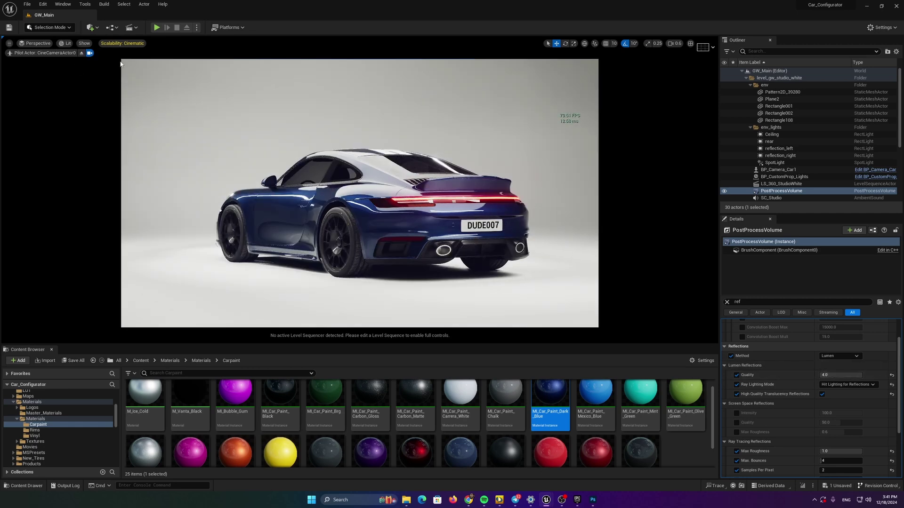
# - Capture the viewport image with Lumen reflections and paste it as a new layer over the path-traced capture in Photoshop
pyautogui.press('Print')
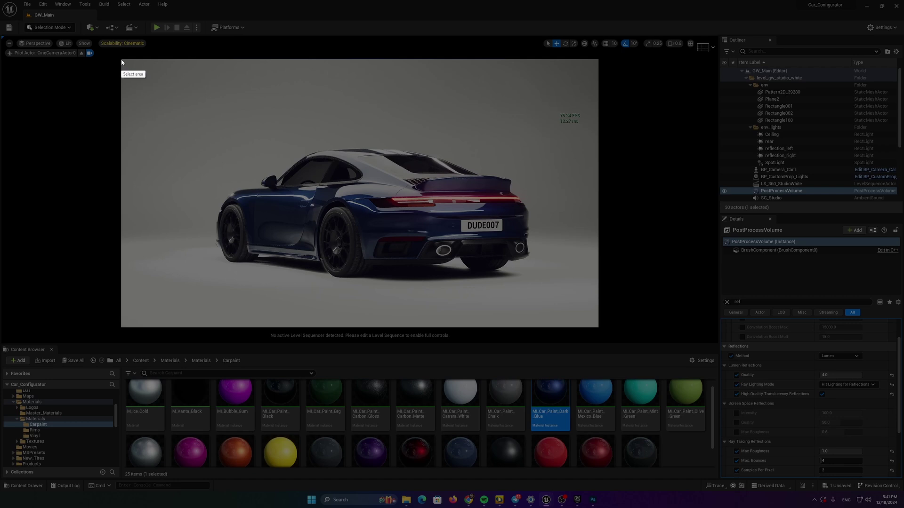
pyautogui.moveTo(122, 62); pyautogui.dragTo(599, 327)
pyautogui.click(573, 335)
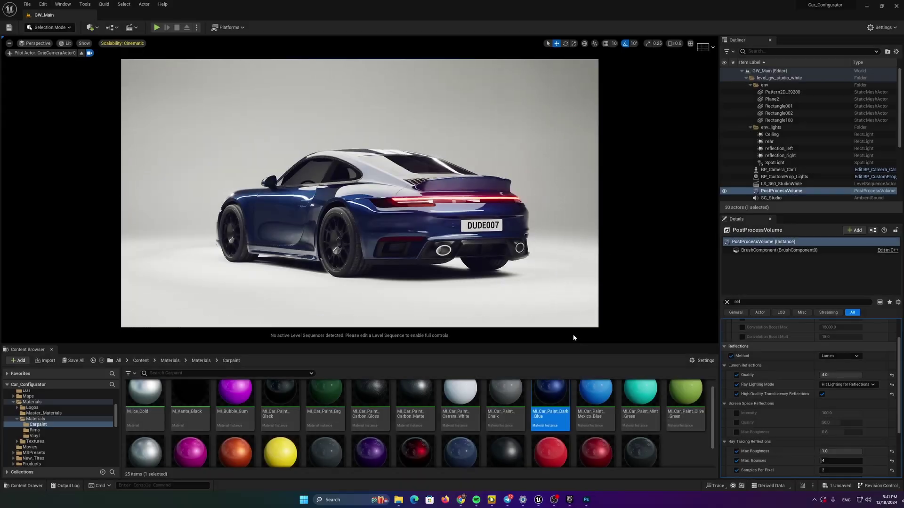
pyautogui.click(592, 500)
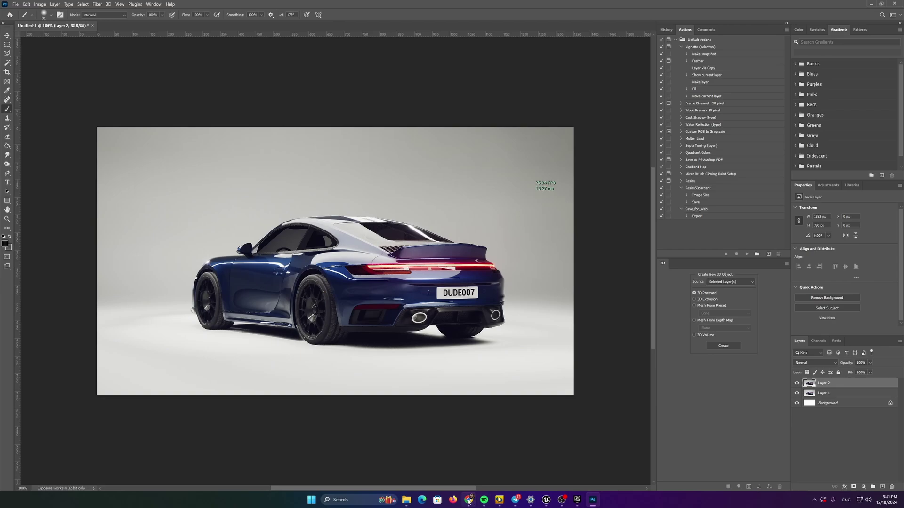
# - Switch back to Unreal Engine and set the PostProcessVolume's Reflections Method to Standalone Ray Traced
pyautogui.moveTo(546, 500)
pyautogui.click(514, 460)
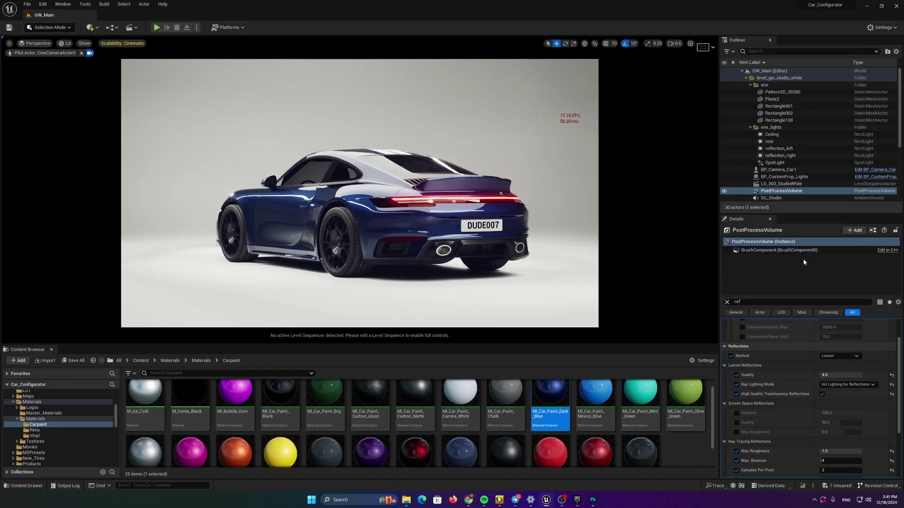
pyautogui.click(831, 357)
pyautogui.click(853, 383)
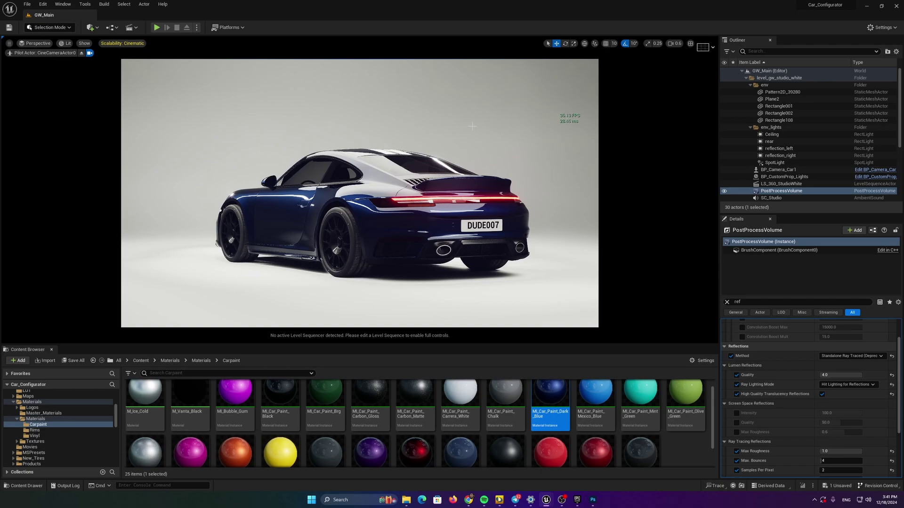
# - Capture the viewport image with ray-traced reflections and paste it as a new top layer in the Photoshop document
pyautogui.press('super+shift+s')
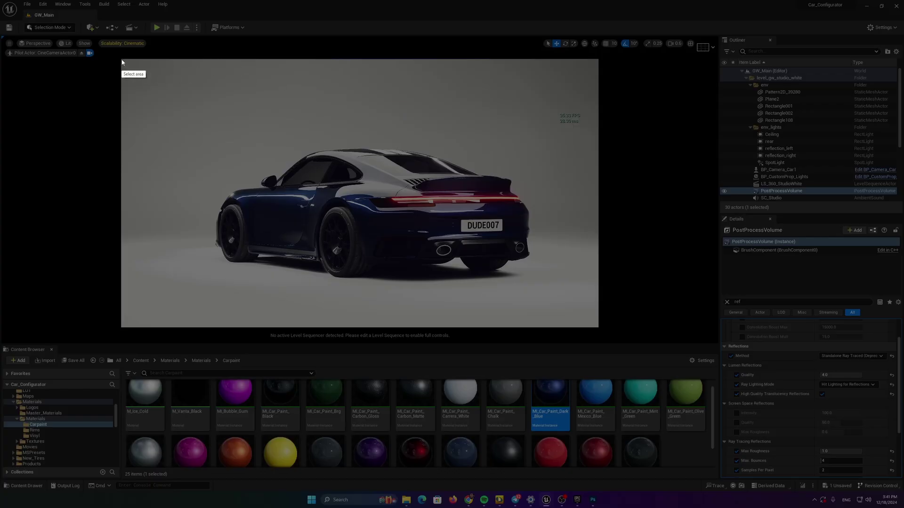
pyautogui.moveTo(123, 58); pyautogui.dragTo(598, 327)
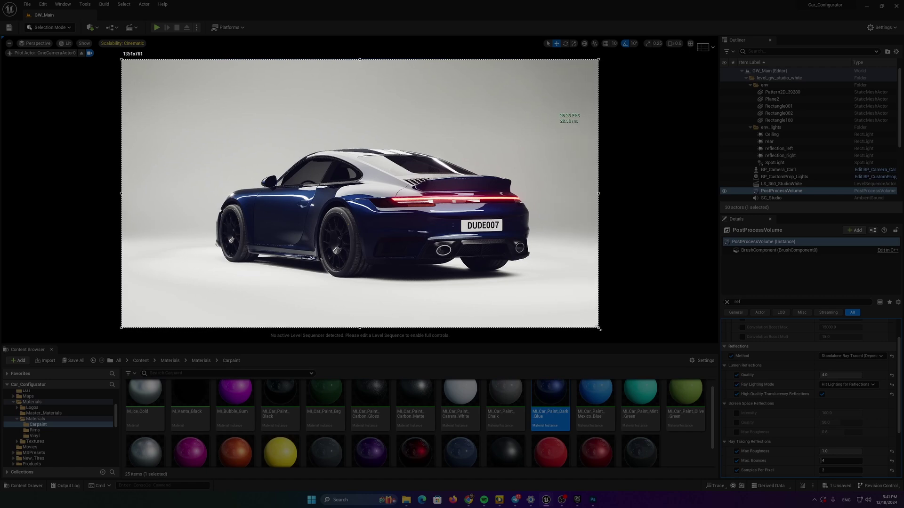
pyautogui.click(581, 335)
pyautogui.click(592, 502)
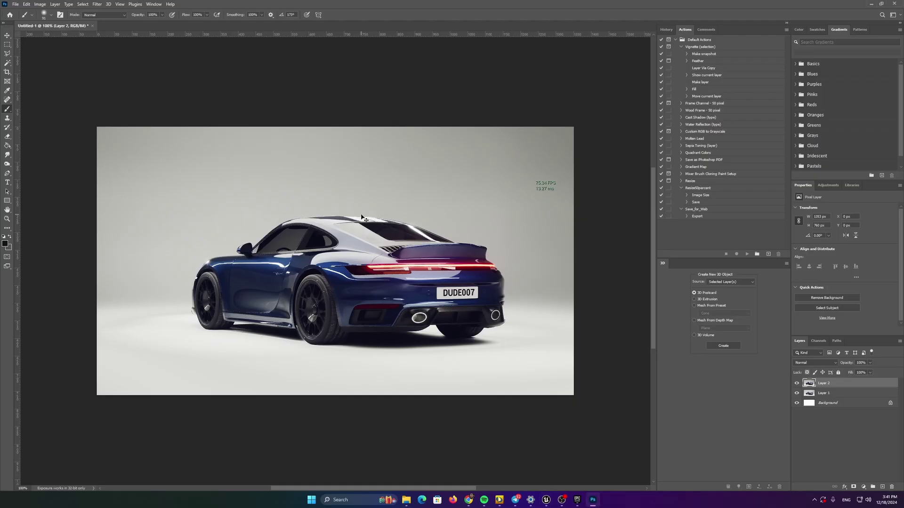
pyautogui.hotkey('ctrl', 'v')
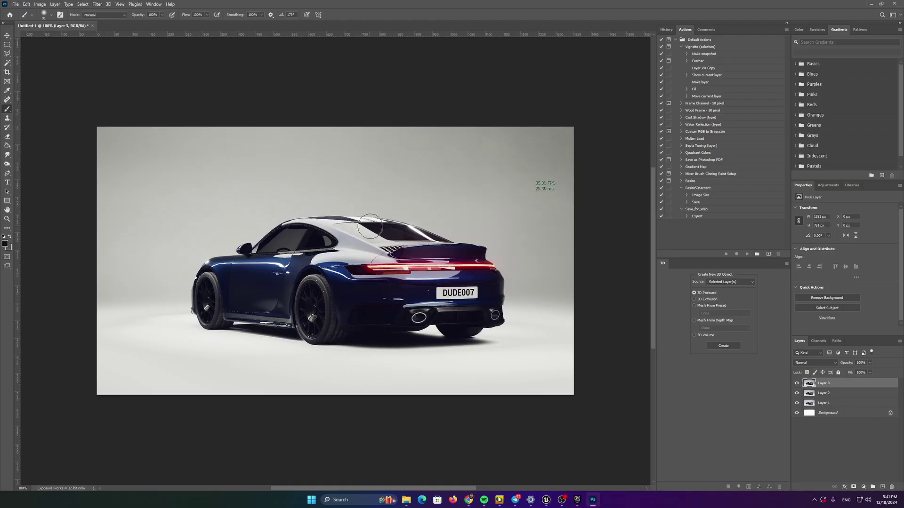
# - Hide Layer 3 and toggle Layer 2's visibility to compare the Lumen capture with the path-traced one, finishing with Layer 2 hidden
pyautogui.click(797, 383)
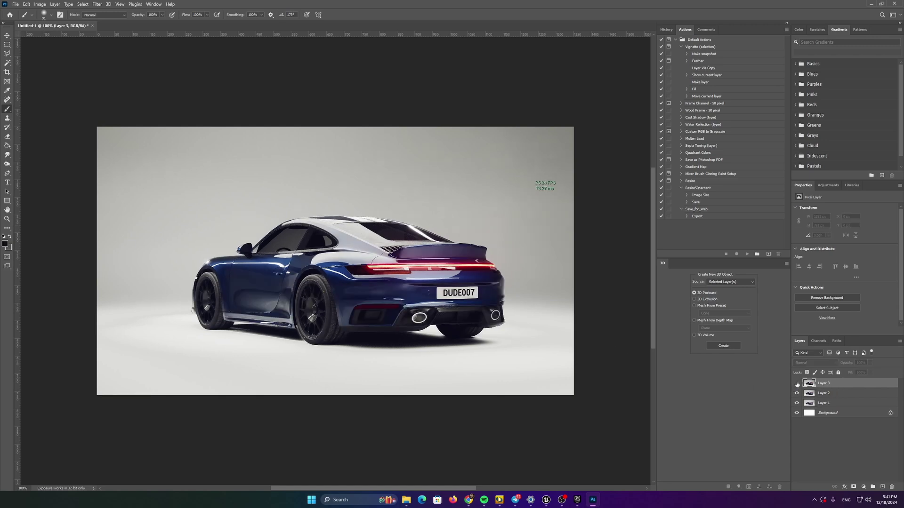
pyautogui.click(797, 394)
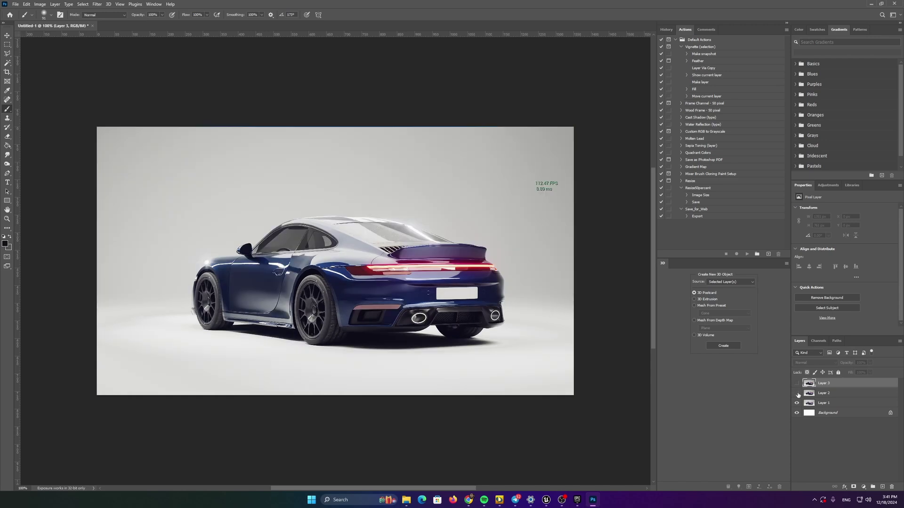
pyautogui.click(798, 394)
pyautogui.click(798, 394)
pyautogui.click(798, 394)
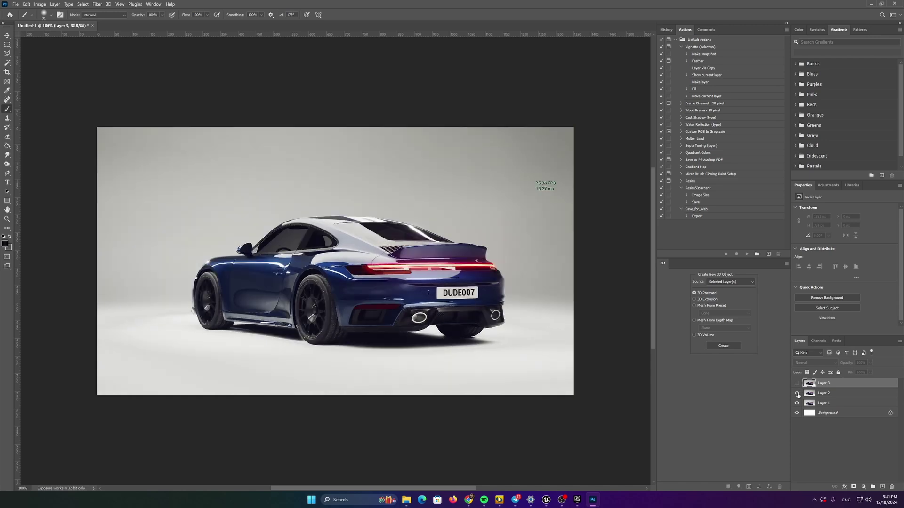
pyautogui.click(797, 394)
pyautogui.click(798, 394)
pyautogui.click(797, 395)
pyautogui.click(798, 395)
pyautogui.click(797, 394)
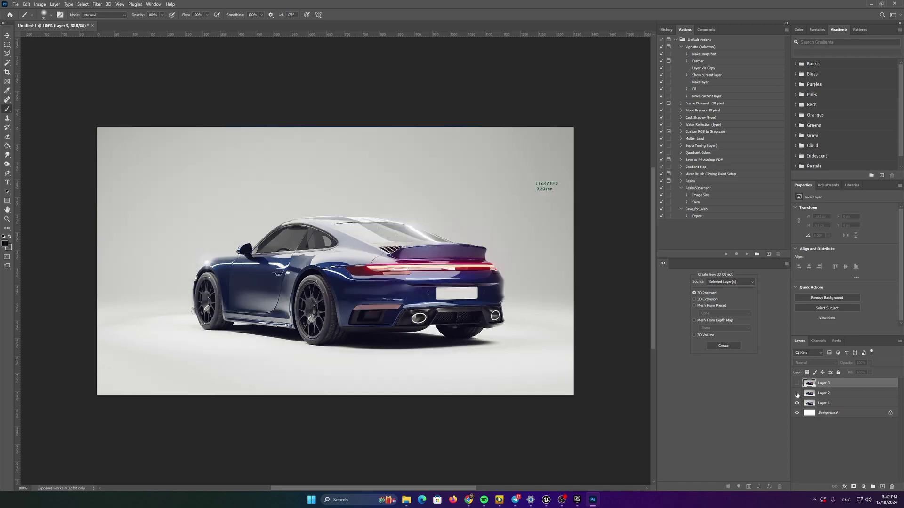
pyautogui.click(798, 394)
pyautogui.click(797, 394)
pyautogui.click(796, 394)
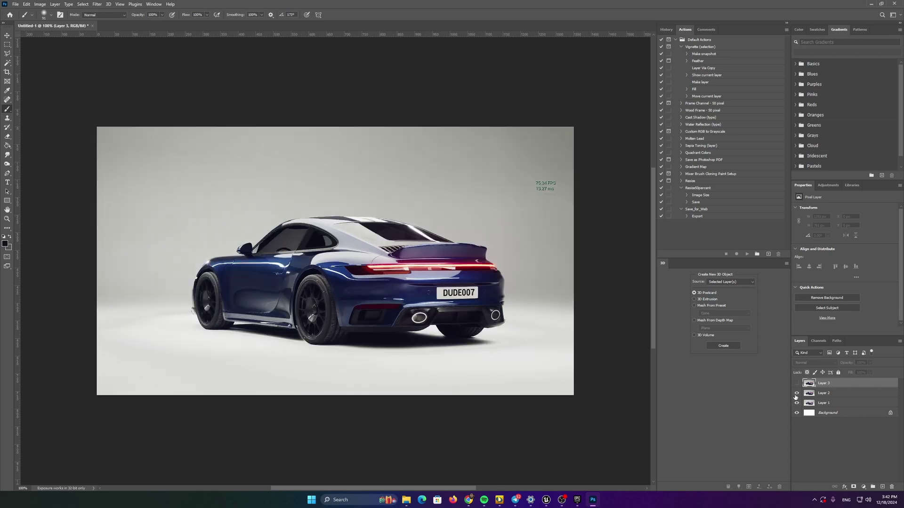
pyautogui.click(797, 394)
pyautogui.click(797, 394)
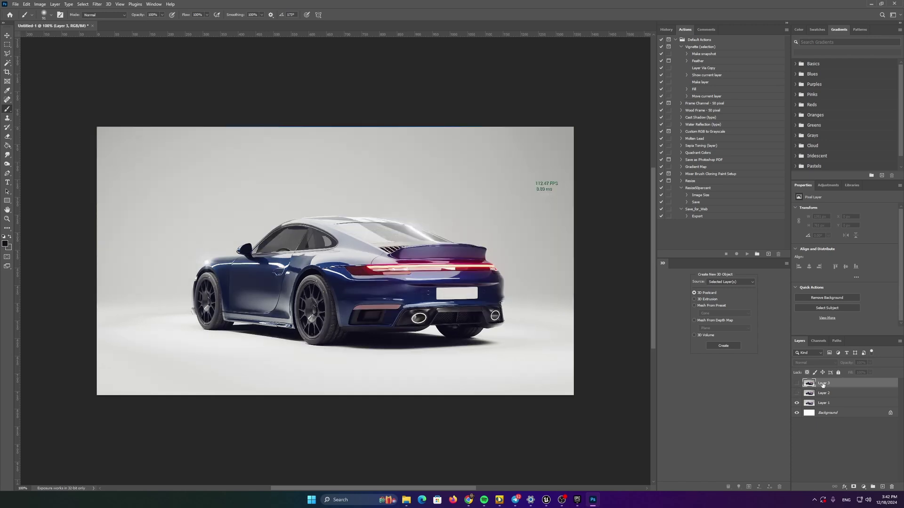
# - Toggle Layer 3's visibility to compare the ray-traced capture with the path-traced one across the whole car
pyautogui.click(797, 383)
pyautogui.click(797, 384)
pyautogui.click(796, 383)
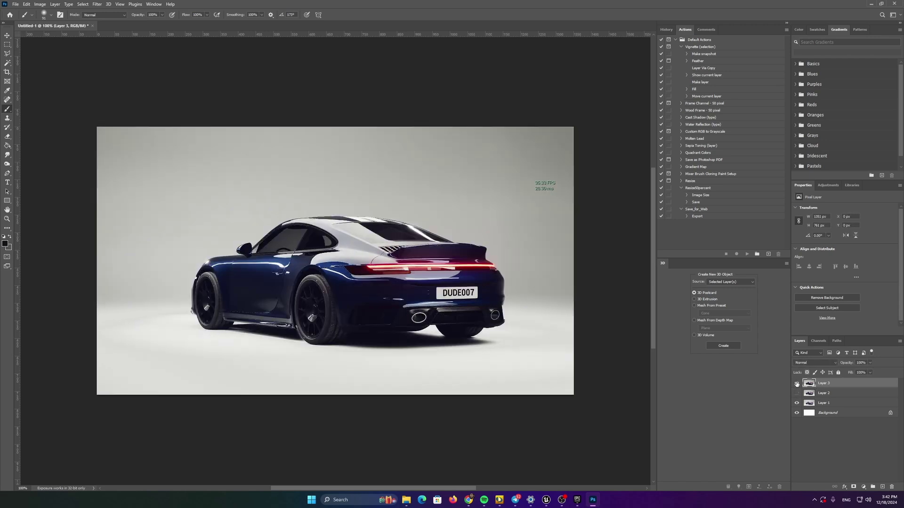
pyautogui.click(797, 383)
pyautogui.click(797, 383)
# - Compare the ray-traced and path-traced captures close up on the car's door and front wheel by toggling Layer 3's visibility
pyautogui.keyDown('alt'); pyautogui.scroll(8, 198, 268); pyautogui.keyUp('alt')
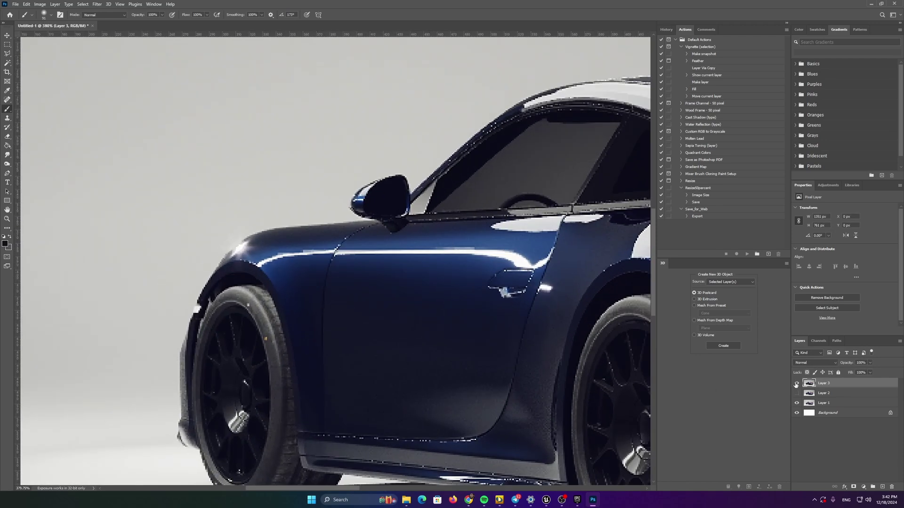
pyautogui.click(797, 383)
pyautogui.click(796, 384)
pyautogui.click(797, 384)
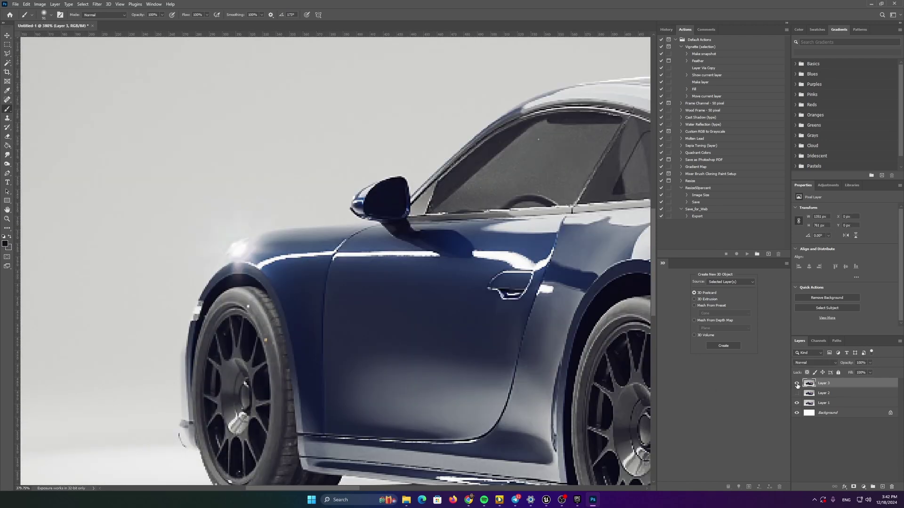
pyautogui.click(797, 384)
pyautogui.click(797, 385)
pyautogui.click(797, 384)
pyautogui.click(797, 384)
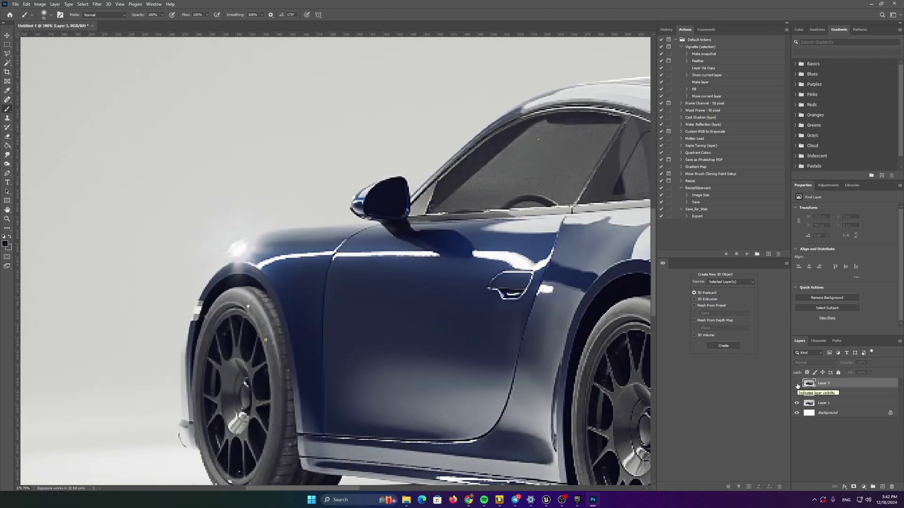
pyautogui.click(797, 385)
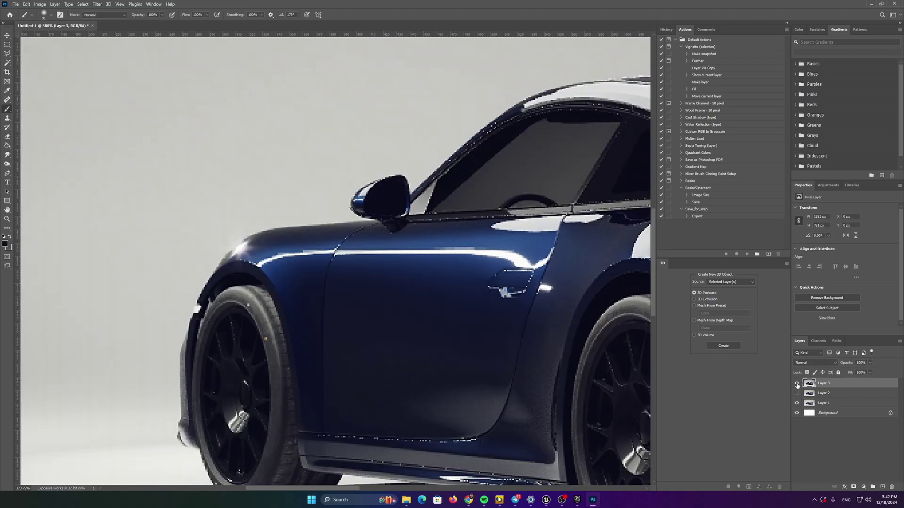
pyautogui.click(797, 384)
pyautogui.click(797, 384)
pyautogui.click(797, 384)
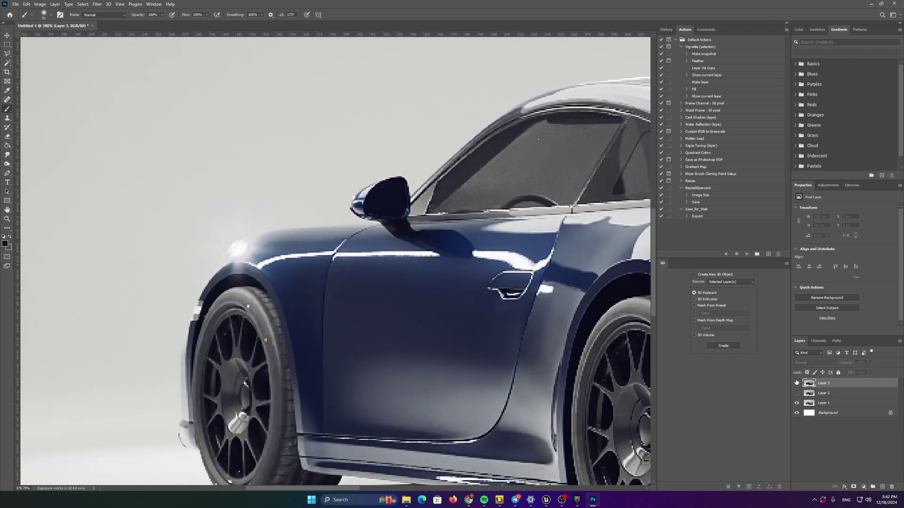
pyautogui.click(797, 383)
pyautogui.click(797, 383)
pyautogui.click(797, 383)
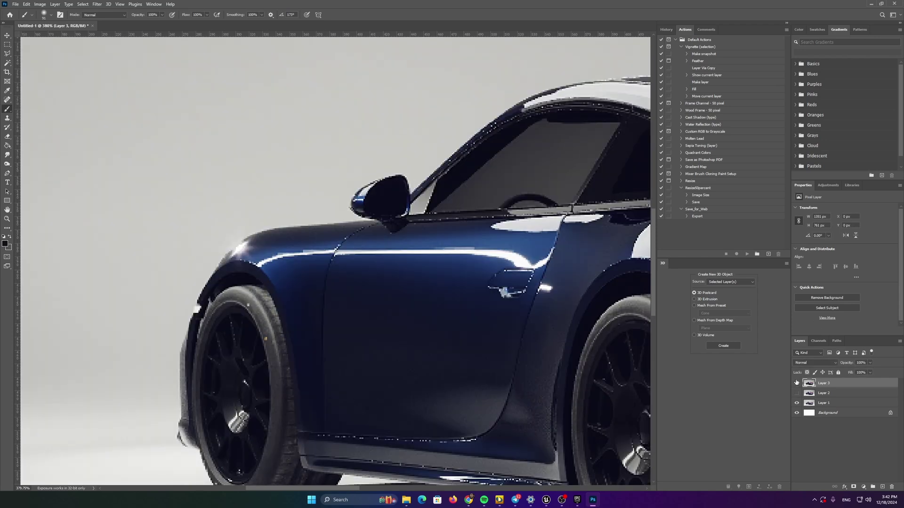
pyautogui.click(797, 383)
pyautogui.click(796, 394)
pyautogui.click(796, 394)
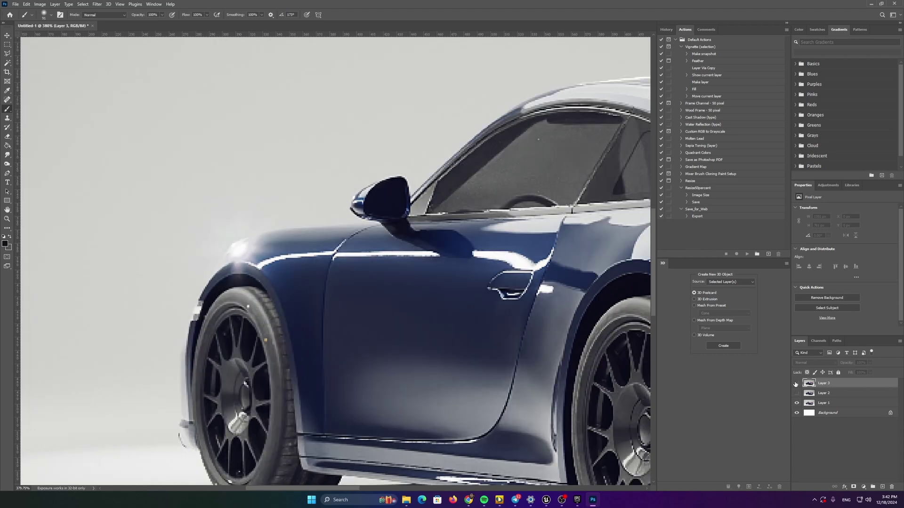
pyautogui.click(796, 383)
pyautogui.click(797, 384)
pyautogui.click(797, 384)
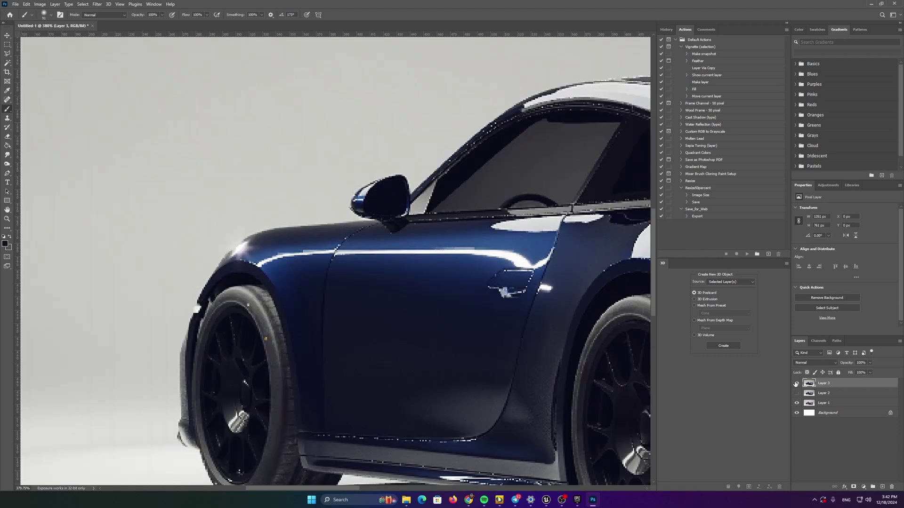
# - Compare the ray-traced and path-traced captures on the car's rear and side by toggling Layer 3's visibility
pyautogui.keyDown('alt'); pyautogui.scroll(-6, 414, 263); pyautogui.keyUp('alt')
pyautogui.keyDown('alt'); pyautogui.scroll(1, 476, 226); pyautogui.keyUp('alt')
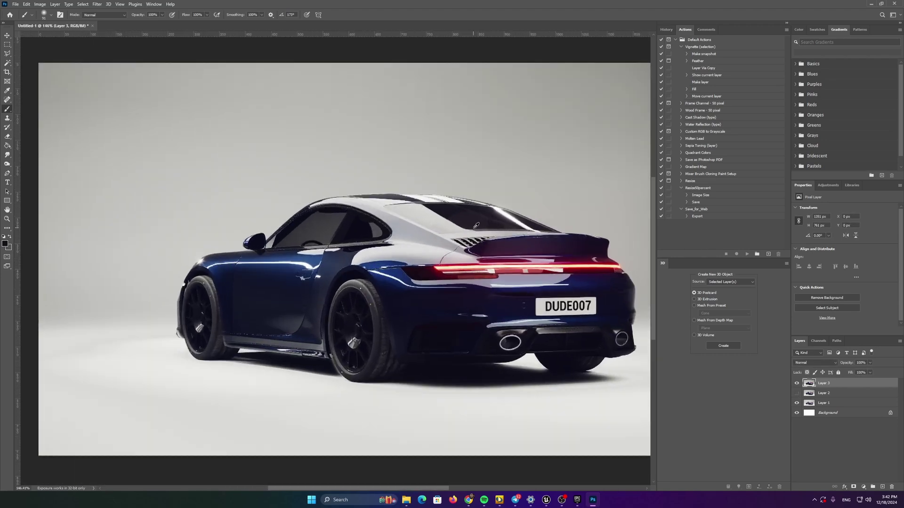
pyautogui.keyDown('alt'); pyautogui.scroll(4, 772, 367); pyautogui.keyUp('alt')
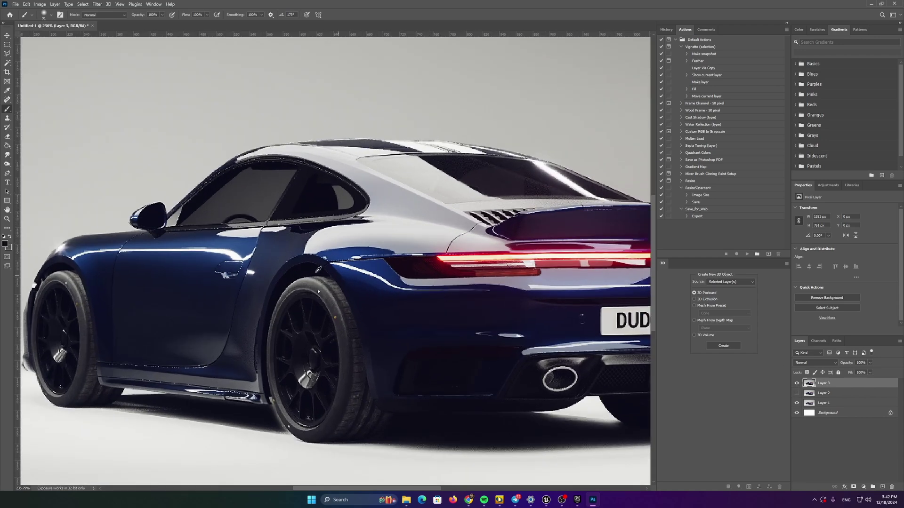
pyautogui.keyDown('alt'); pyautogui.scroll(-3, 773, 367); pyautogui.keyUp('alt')
pyautogui.click(797, 383)
pyautogui.click(797, 383)
pyautogui.click(797, 383)
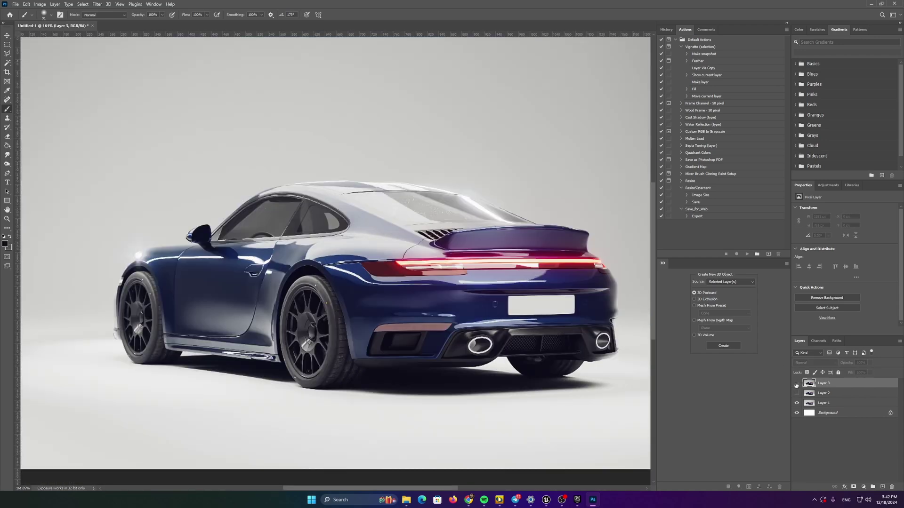
pyautogui.click(797, 384)
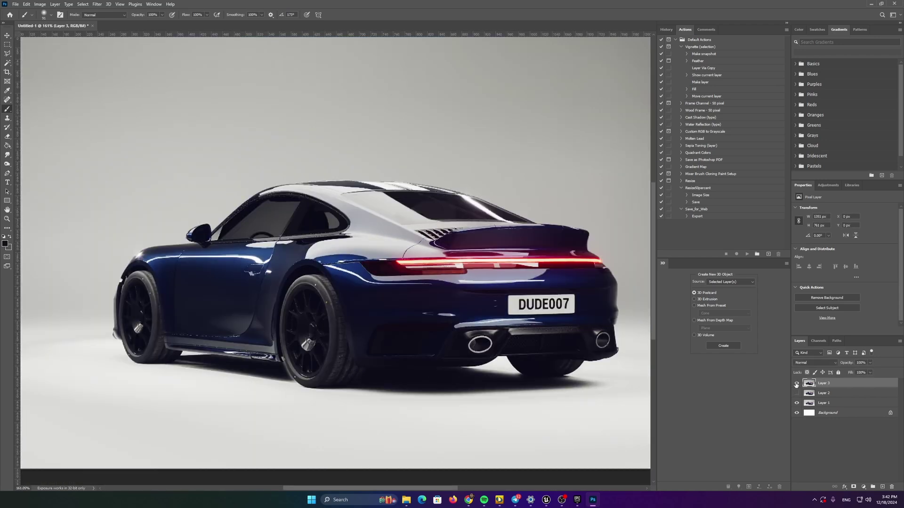
pyautogui.click(796, 384)
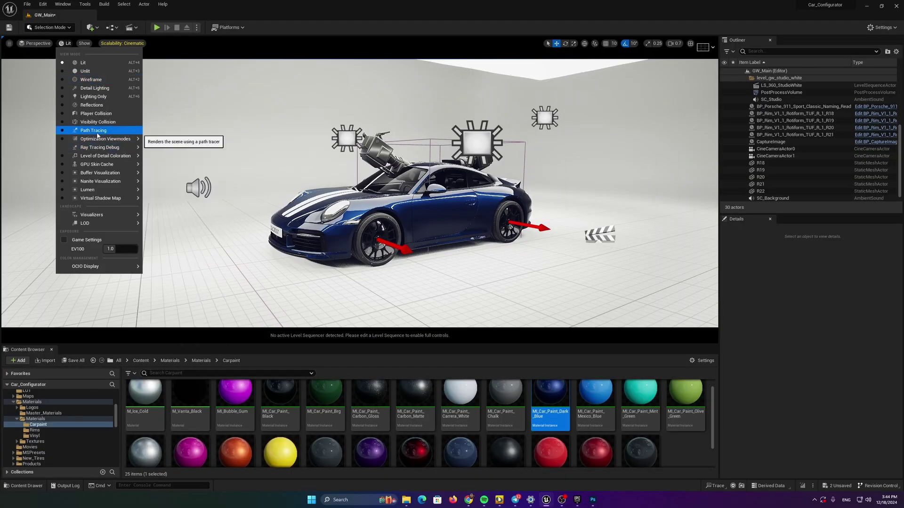
# - Preview the car's front side view in Unreal Engine with Path Tracing, then return the viewport to Lit mode
pyautogui.click(94, 130)
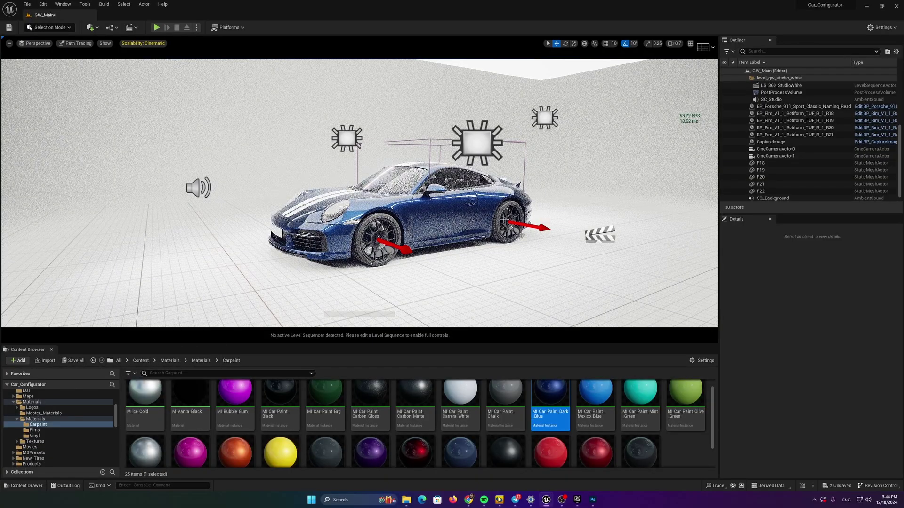
pyautogui.click(64, 44)
pyautogui.click(73, 64)
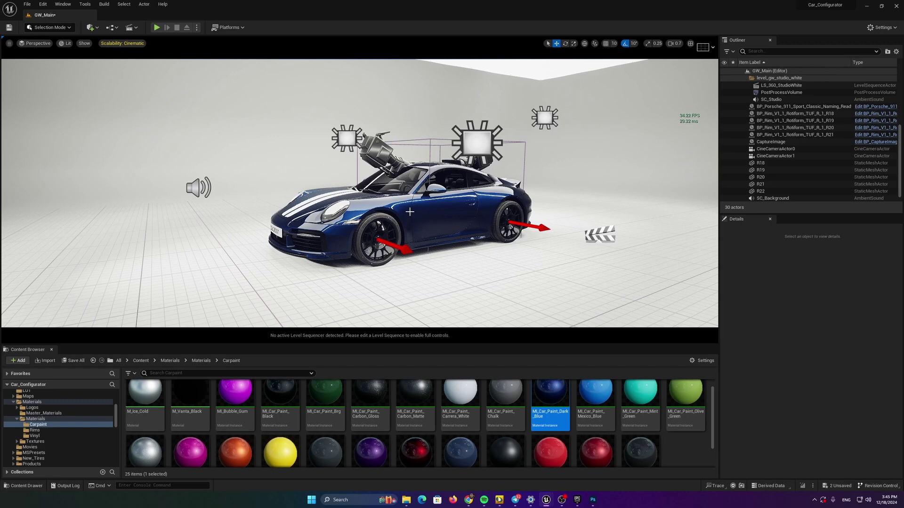
# - Add a Color Correction Region to the scene and move it onto the car's front wheel
pyautogui.press('w')
pyautogui.moveTo(360, 193)
pyautogui.mouseDown(button='right')
pyautogui.moveTo(378, 190)
pyautogui.moveTo(355, 192)
pyautogui.mouseUp(button='right')
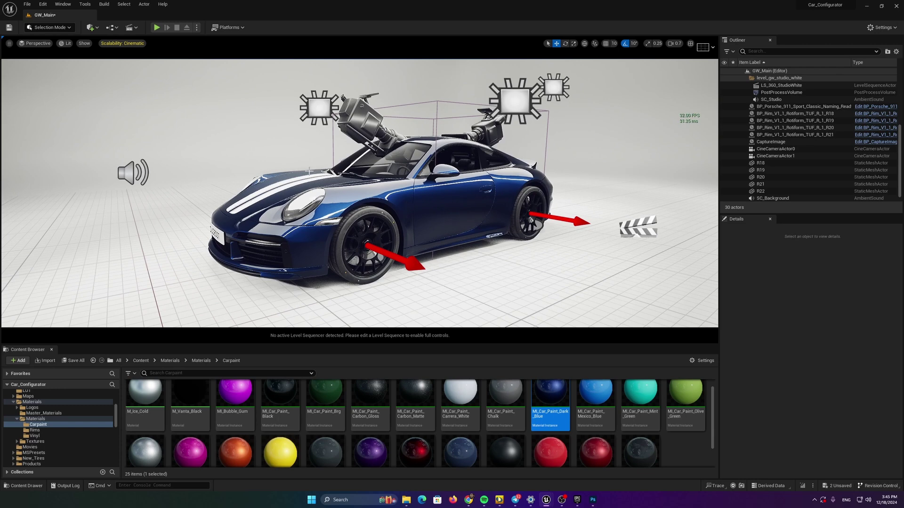
pyautogui.click(90, 27)
pyautogui.moveTo(113, 132)
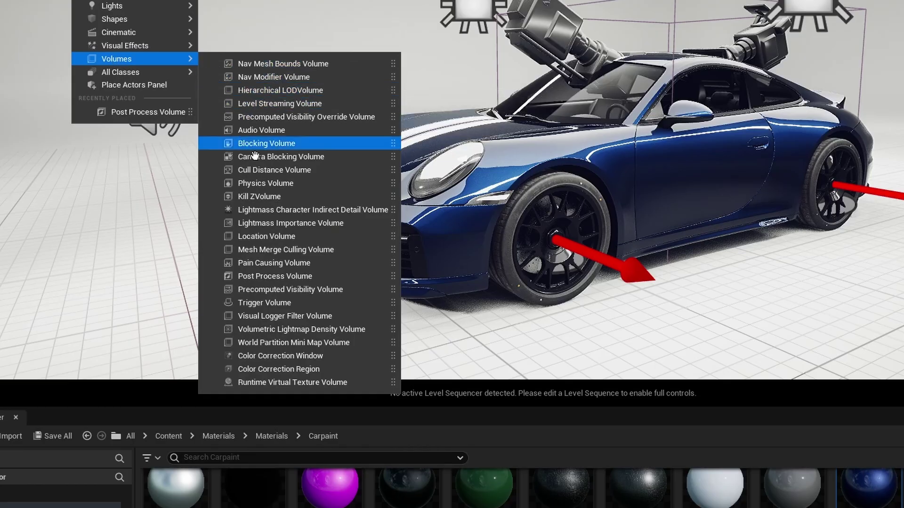
pyautogui.click(260, 370)
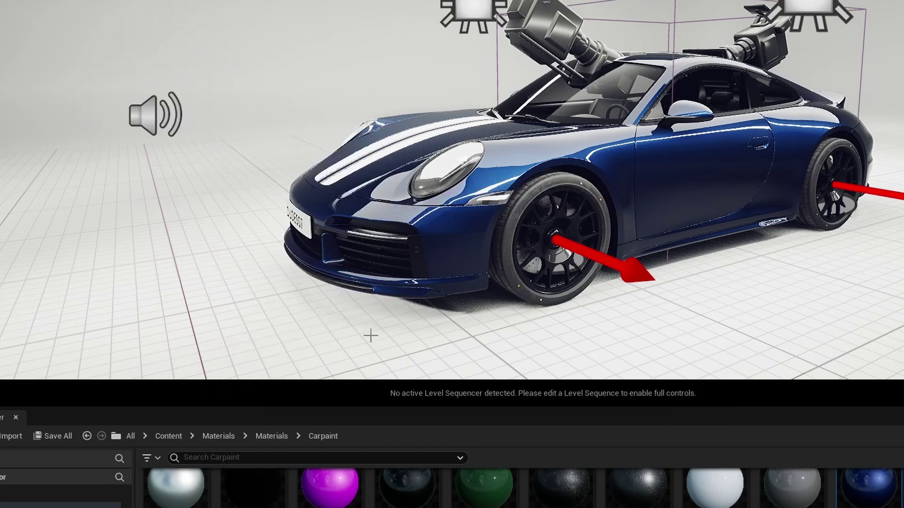
pyautogui.moveTo(691, 229); pyautogui.dragTo(524, 251)
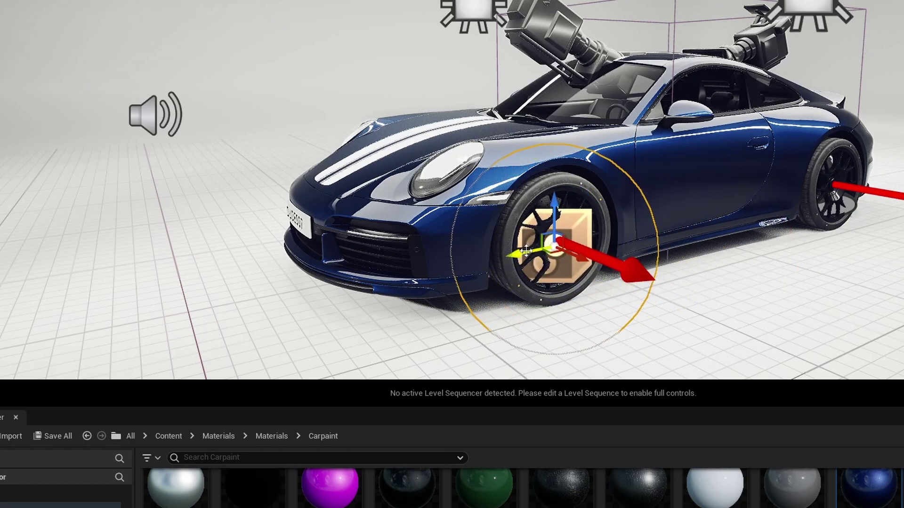
pyautogui.scroll(5, 523, 250)
pyautogui.scroll(6, 560, 210)
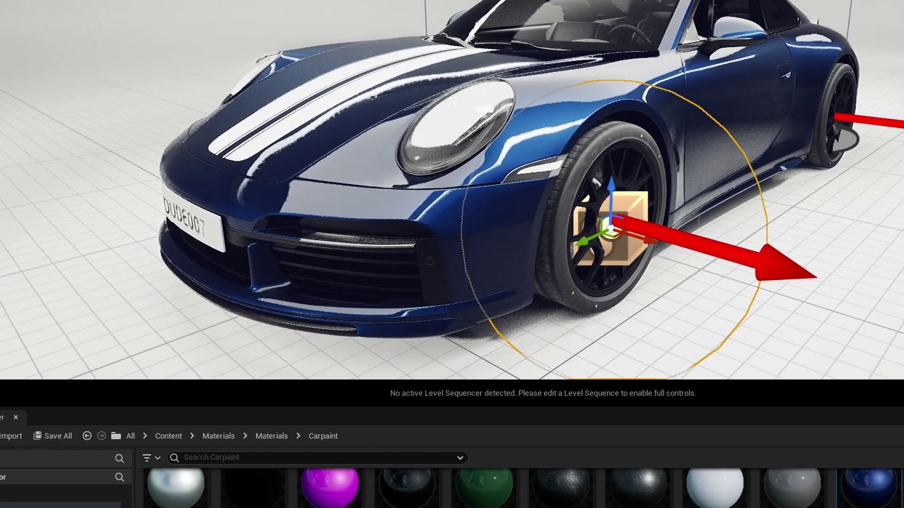
pyautogui.scroll(-6, 561, 209)
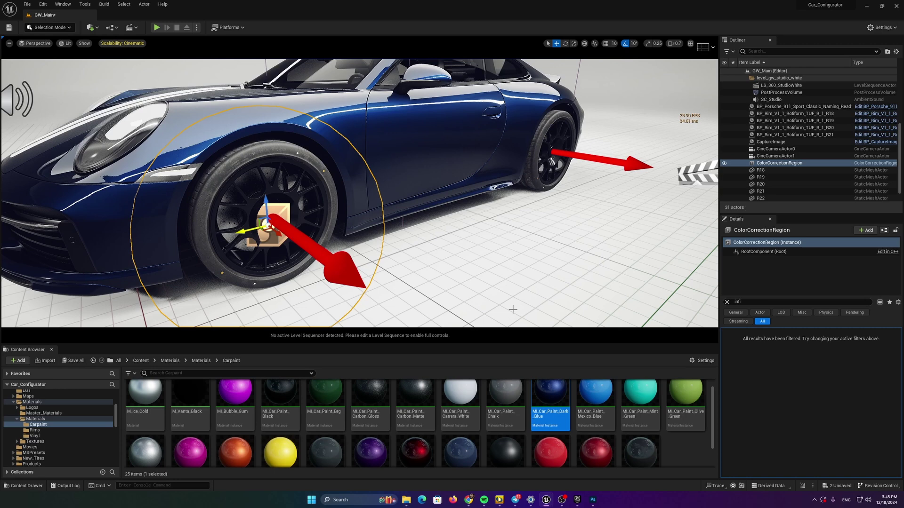
# - Clear the property filter and set the Color Correction Region's Global Gain to 10
pyautogui.click(727, 302)
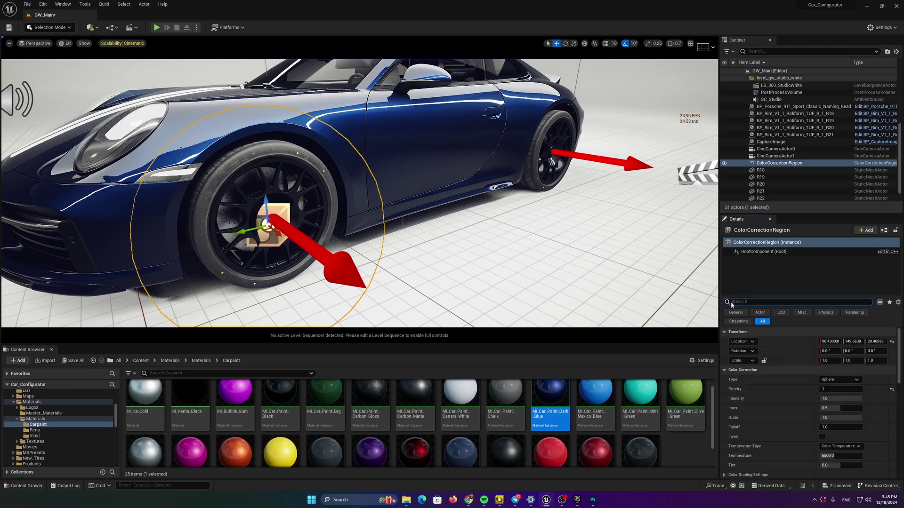
pyautogui.write('col')
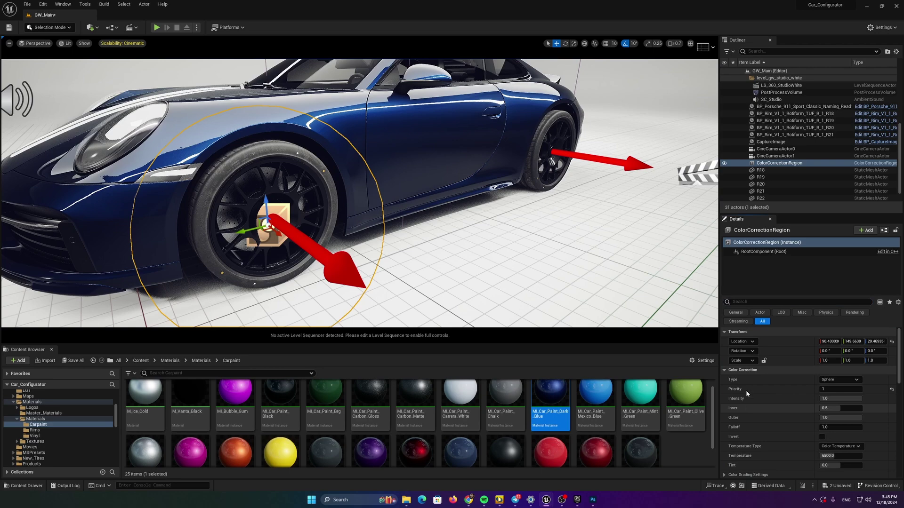
pyautogui.scroll(-3, 743, 396)
pyautogui.scroll(1, 742, 400)
pyautogui.click(738, 397)
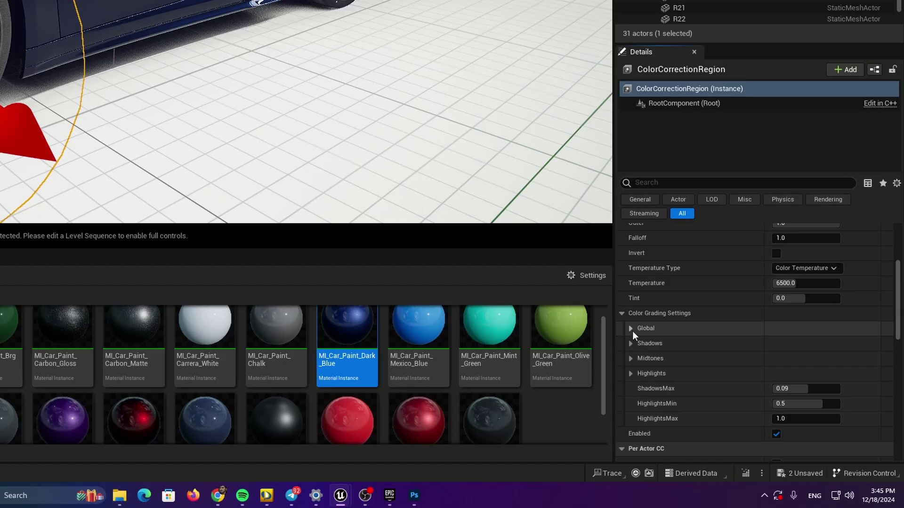
pyautogui.click(731, 395)
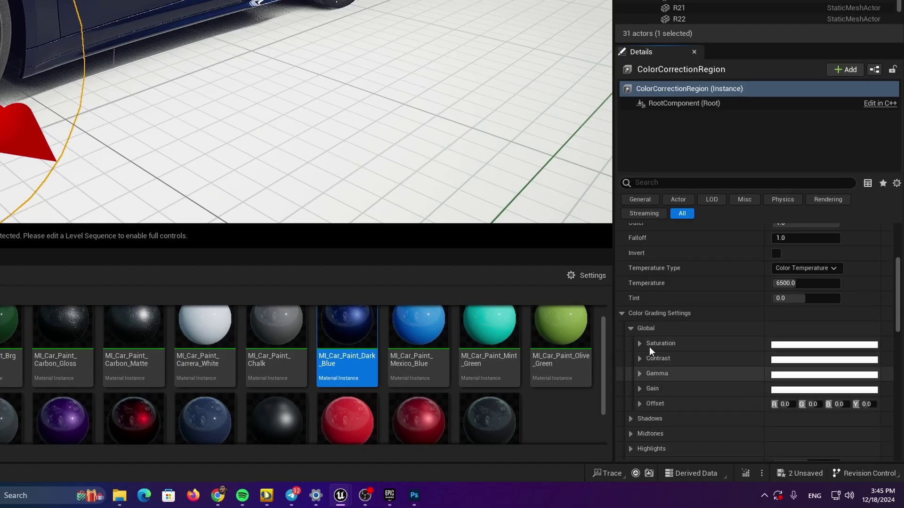
pyautogui.click(640, 389)
pyautogui.scroll(-3, 681, 406)
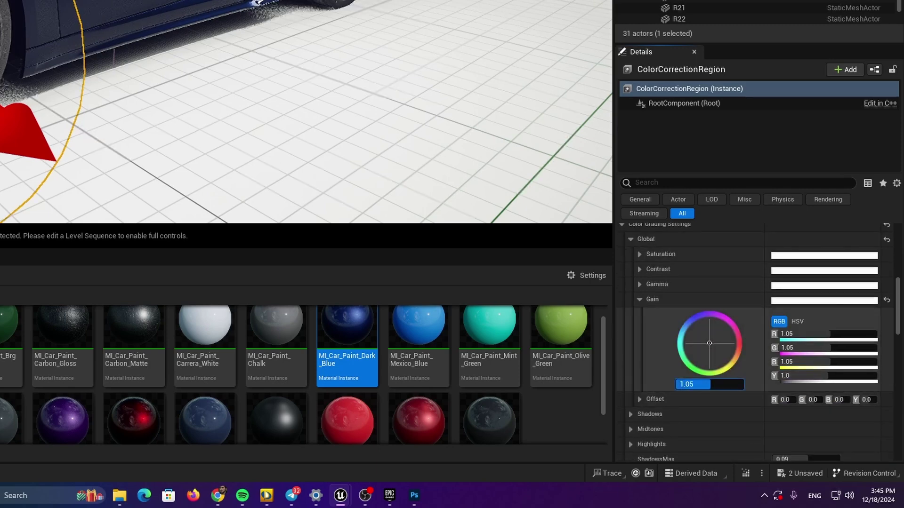
pyautogui.moveTo(710, 384); pyautogui.dragTo(743, 385)
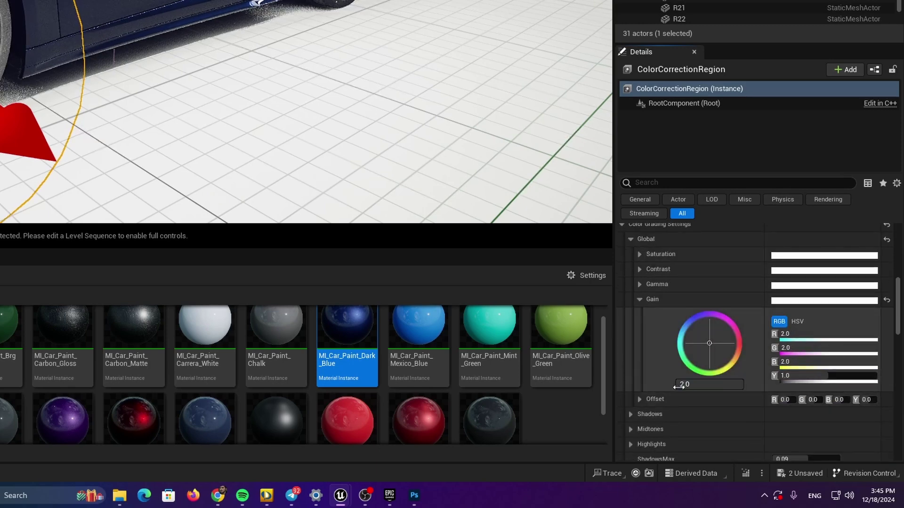
pyautogui.click(695, 387)
pyautogui.write('10')
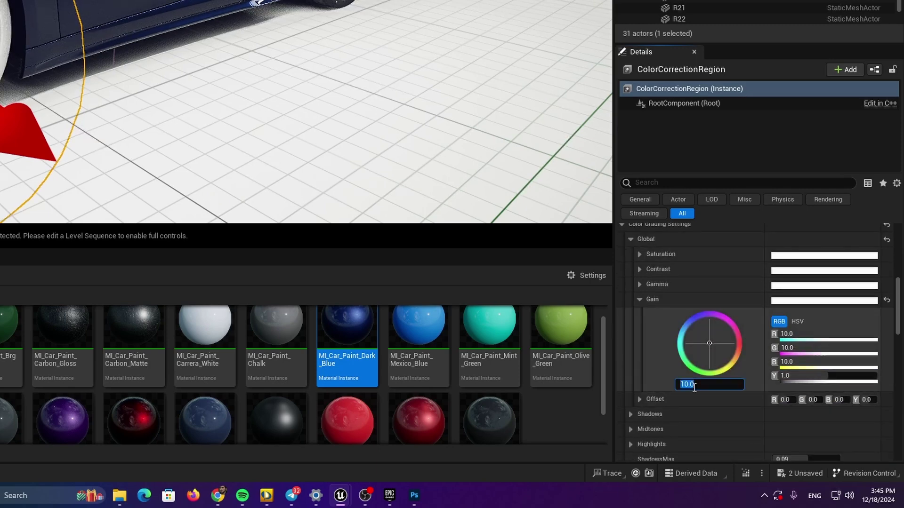
pyautogui.press('Return')
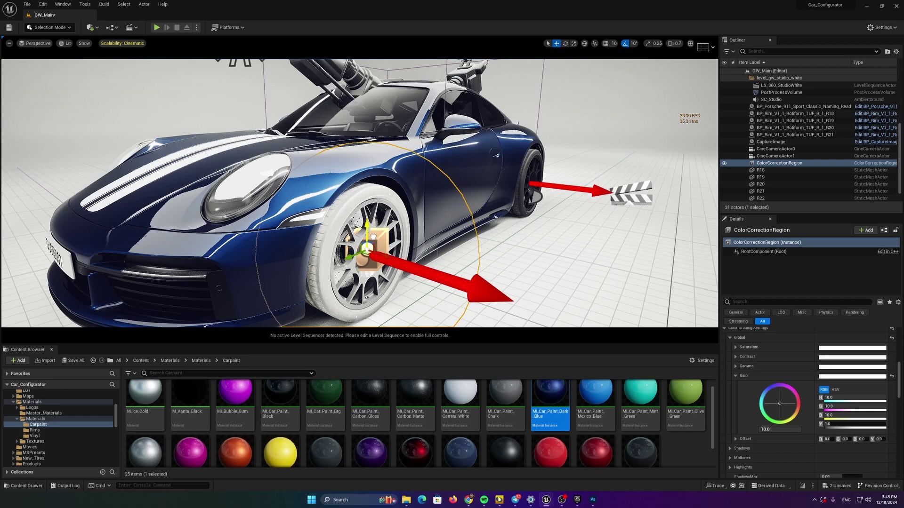
# - Shift the region at the front wheel and lower its Global Gain to 5, ending at 2
pyautogui.moveTo(353, 260); pyautogui.dragTo(372, 246)
pyautogui.moveTo(370, 249); pyautogui.dragTo(278, 245, button='right')
pyautogui.click(772, 430)
pyautogui.write('5.0')
pyautogui.press('Return')
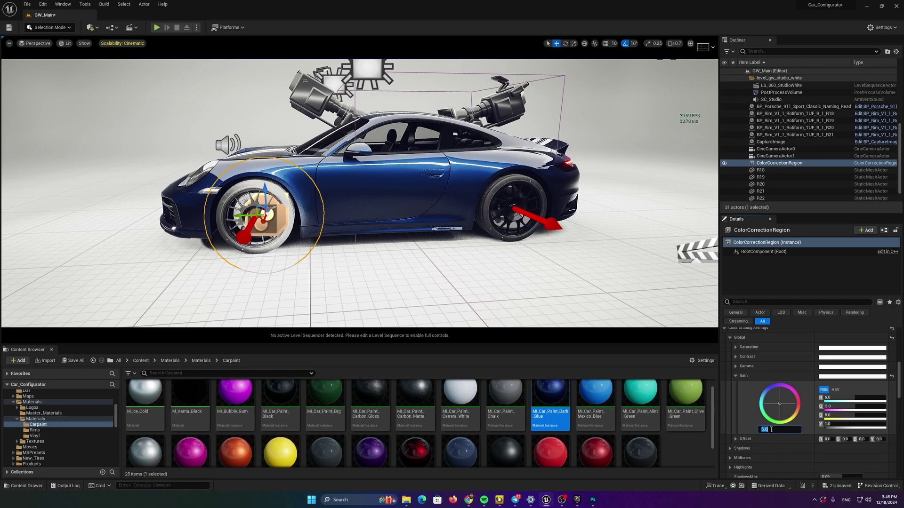
pyautogui.write('2')
pyautogui.press('Return')
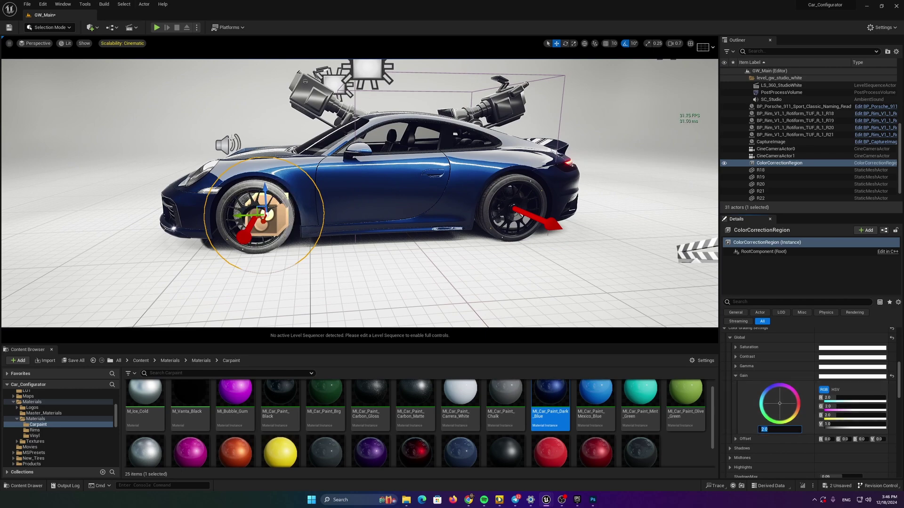
# - Move the Color Correction Region to the car's middle and scale it up until it encloses the whole car
pyautogui.moveTo(247, 215); pyautogui.dragTo(329, 218)
pyautogui.moveTo(329, 219); pyautogui.dragTo(496, 218, button='right')
pyautogui.scroll(-5, 496, 218)
pyautogui.press('r')
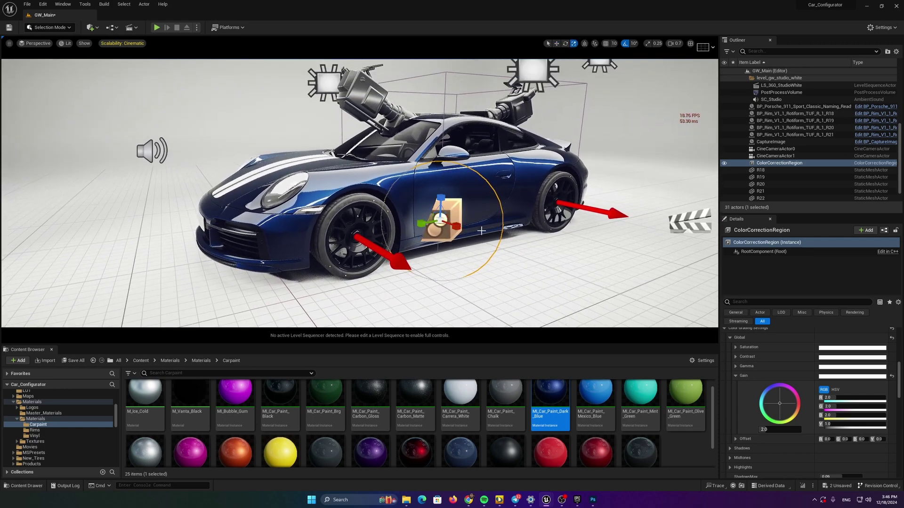
pyautogui.moveTo(441, 220)
pyautogui.mouseDown()
pyautogui.moveTo(465, 200)
pyautogui.moveTo(451, 215)
pyautogui.moveTo(463, 205)
pyautogui.moveTo(465, 217)
pyautogui.moveTo(442, 220)
pyautogui.mouseUp()
pyautogui.press('w')
pyautogui.press('r')
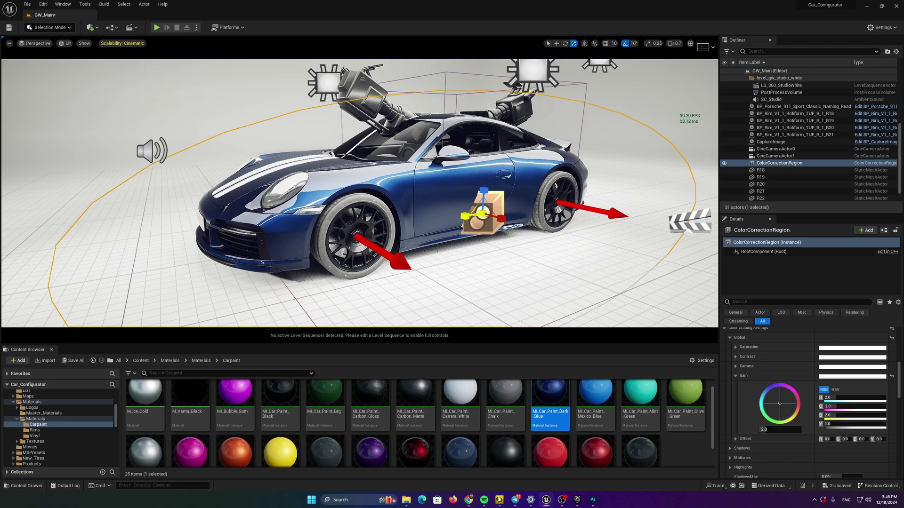
# - Try Global Gain values of 1 and 2 for the region, and settle on 1.5
pyautogui.click(774, 429)
pyautogui.write('1')
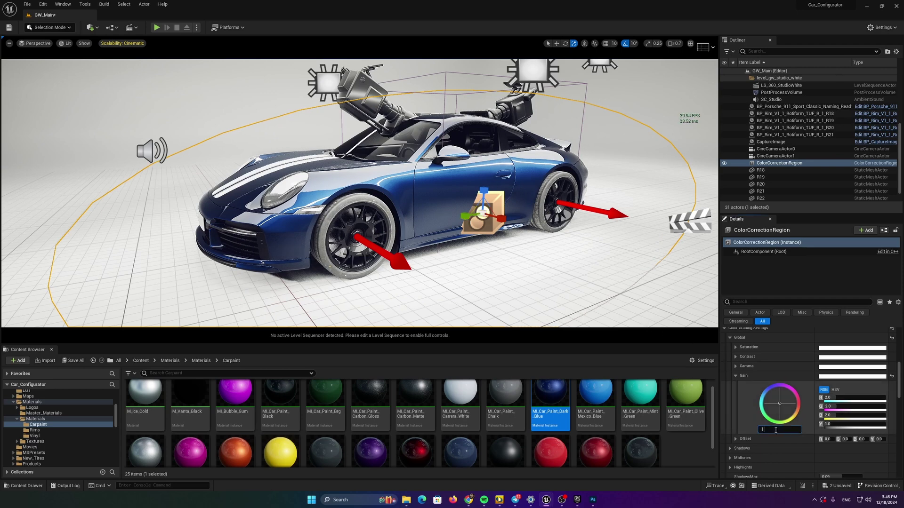
pyautogui.press('Return')
pyautogui.write('2')
pyautogui.press('Return')
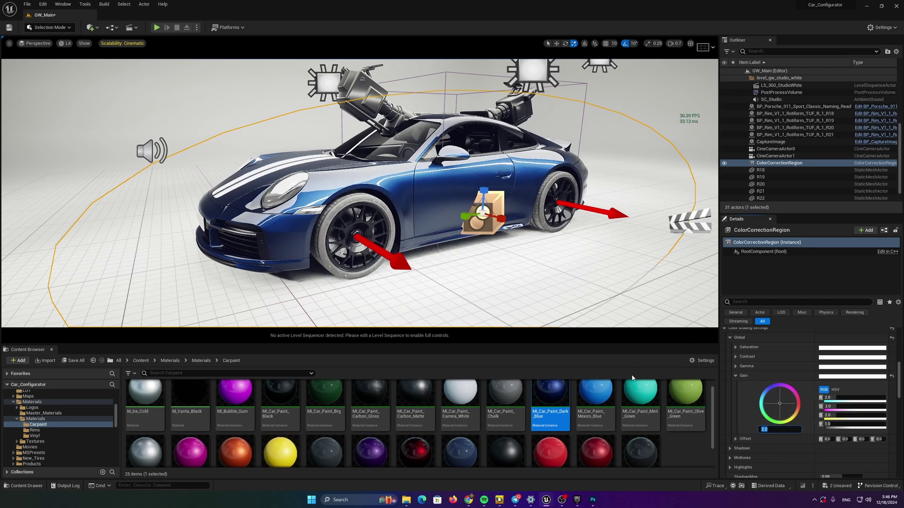
pyautogui.press('Return')
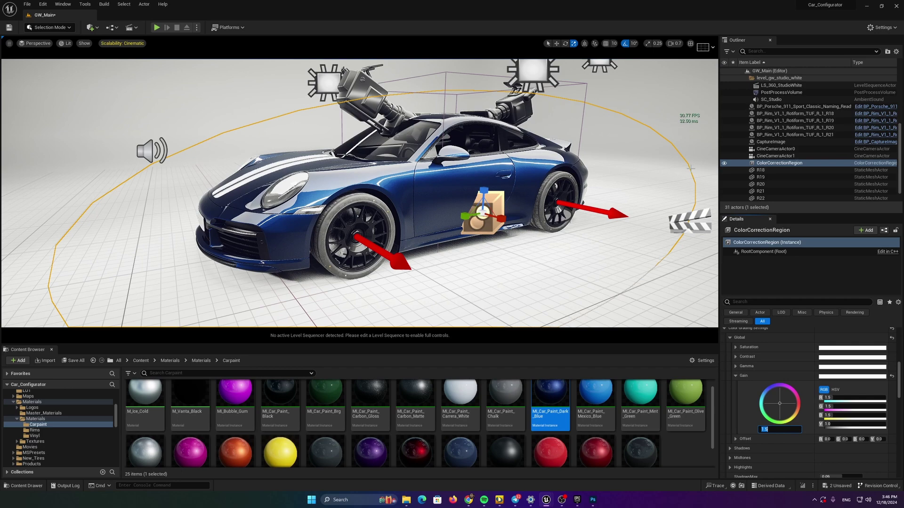
# - Hide the viewport's editor icons and toggle the Color Correction Region's visibility to compare the car with and without it
pyautogui.press('g')
pyautogui.moveTo(636, 173); pyautogui.dragTo(694, 175, button='right')
pyautogui.press('a')
pyautogui.click(725, 165)
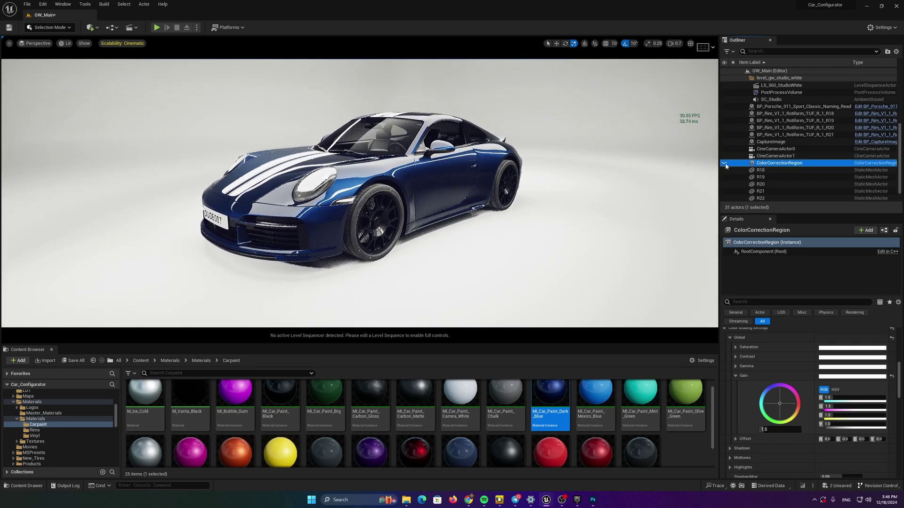
pyautogui.click(725, 165)
pyautogui.click(725, 165)
pyautogui.click(725, 165)
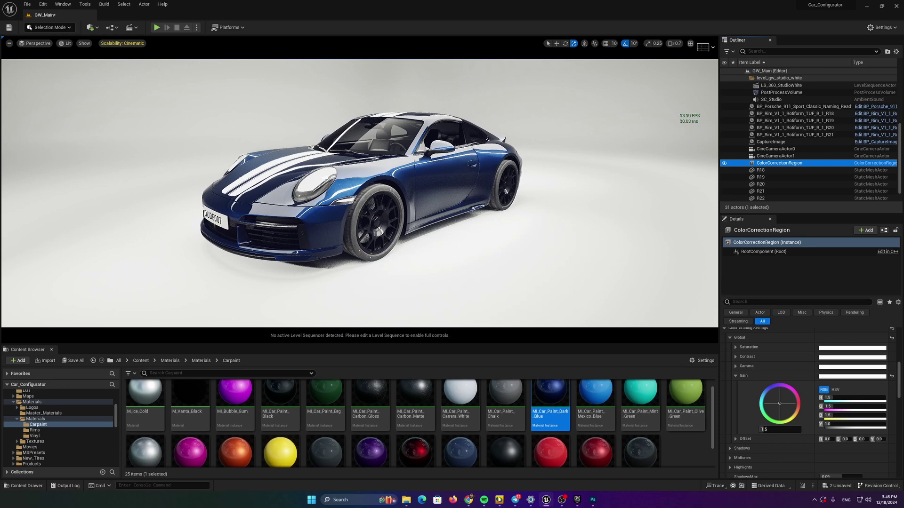
# - Show the editor icons again, check the brightened car from the side, and delete the Color Correction Region
pyautogui.moveTo(659, 173); pyautogui.dragTo(659, 169, button='right')
pyautogui.press('w')
pyautogui.moveTo(360, 193); pyautogui.dragTo(313, 198, button='right')
pyautogui.moveTo(460, 230); pyautogui.dragTo(446, 230, button='right')
pyautogui.press('g')
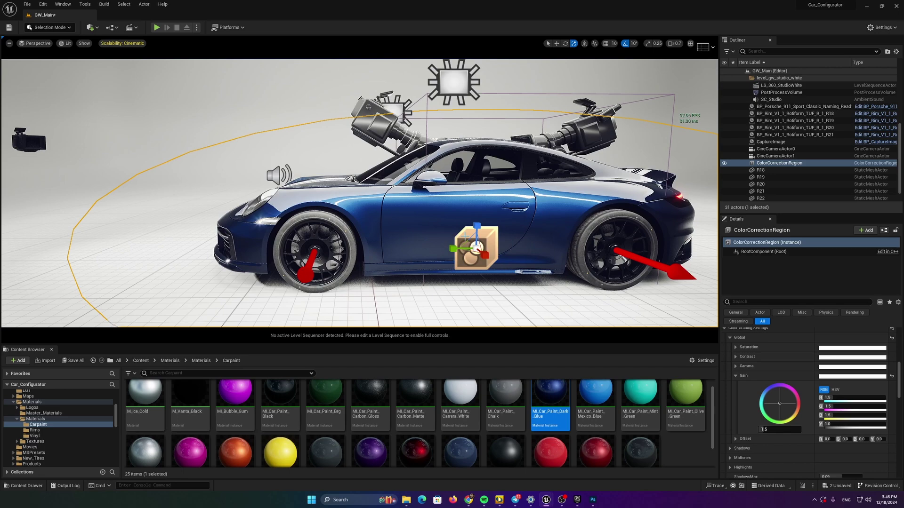
pyautogui.moveTo(440, 245); pyautogui.dragTo(478, 246, button='right')
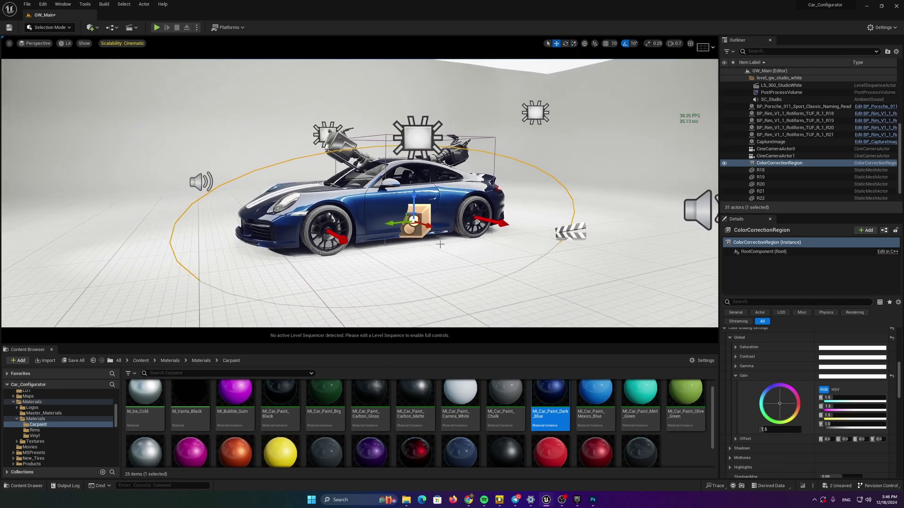
pyautogui.press('Delete')
pyautogui.moveTo(328, 185); pyautogui.dragTo(327, 191, button='right')
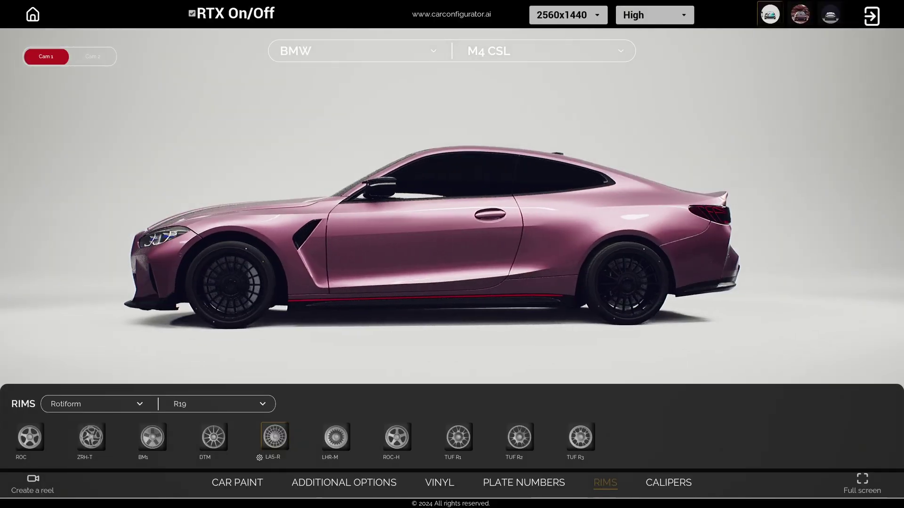
# - In the 3D car configurator, fit the BMW M4 CSL with white LHR-M rims and pick another car paint
pyautogui.click(335, 437)
pyautogui.click(320, 458)
pyautogui.click(258, 428)
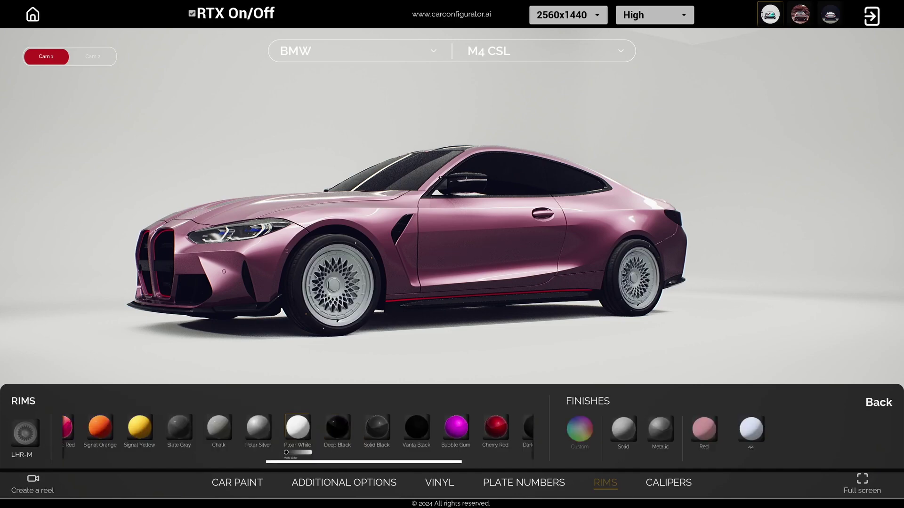
pyautogui.click(237, 483)
pyautogui.click(416, 431)
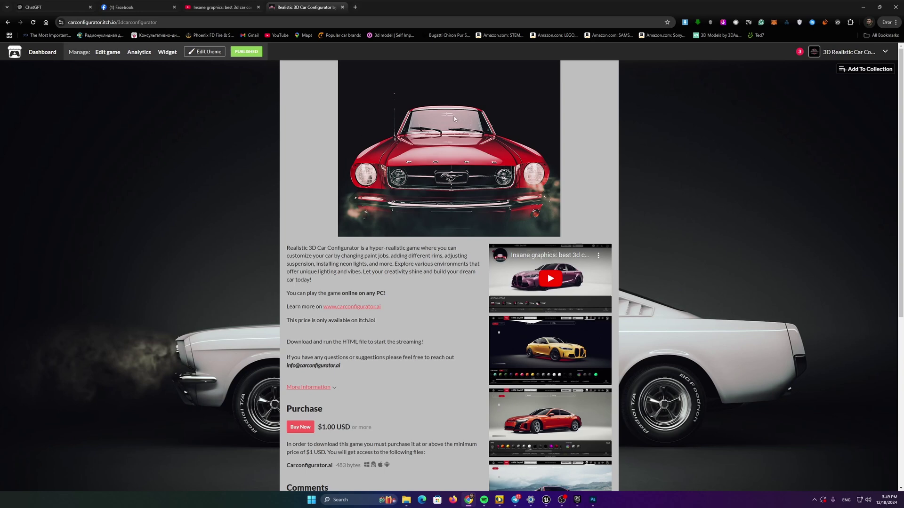
# - View the purchase options for Realistic 3D Car Configurator on its itch.io page and close the purchase dialog
pyautogui.scroll(-1, 290, 406)
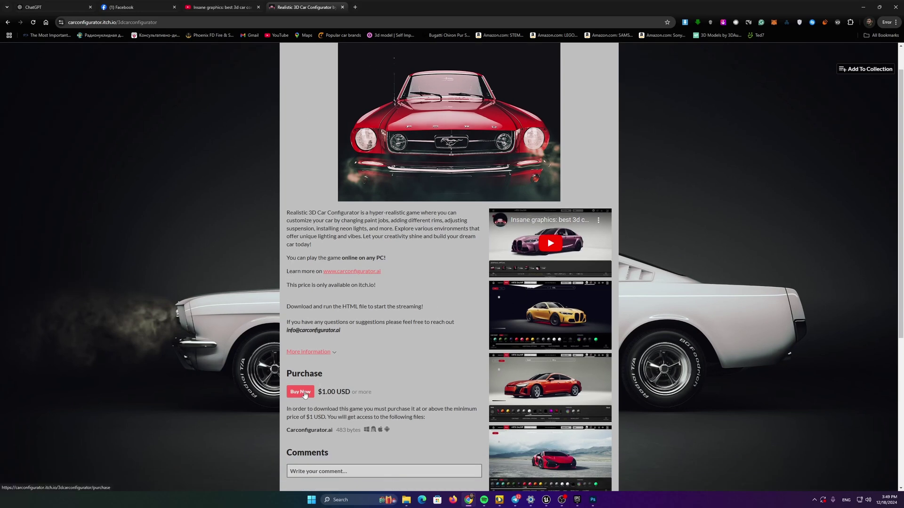
pyautogui.click(303, 393)
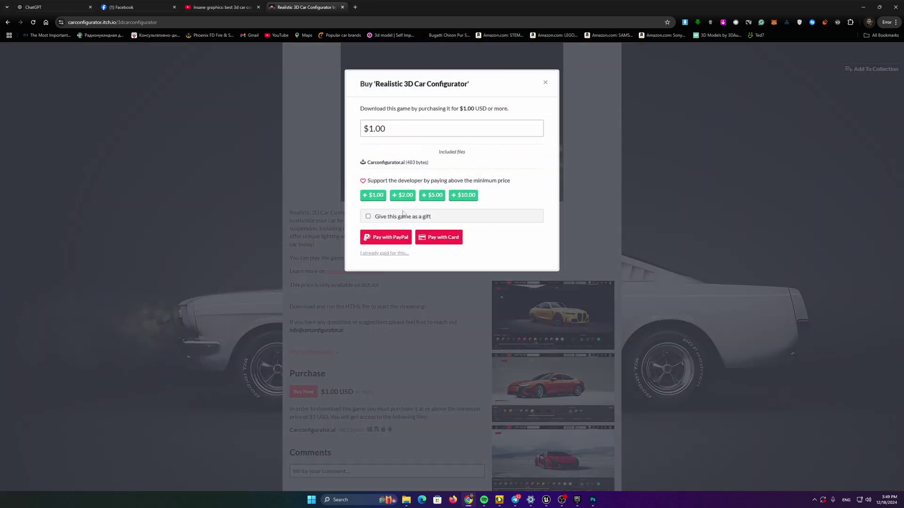
pyautogui.click(545, 84)
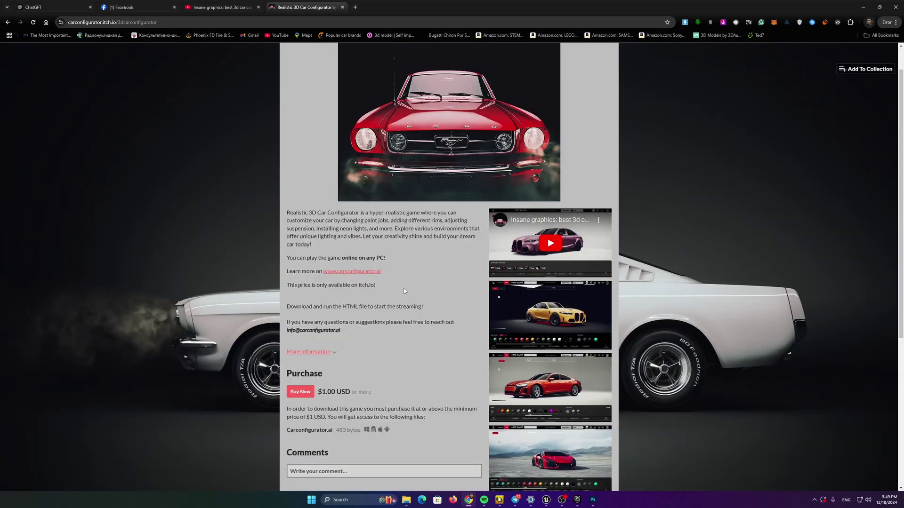